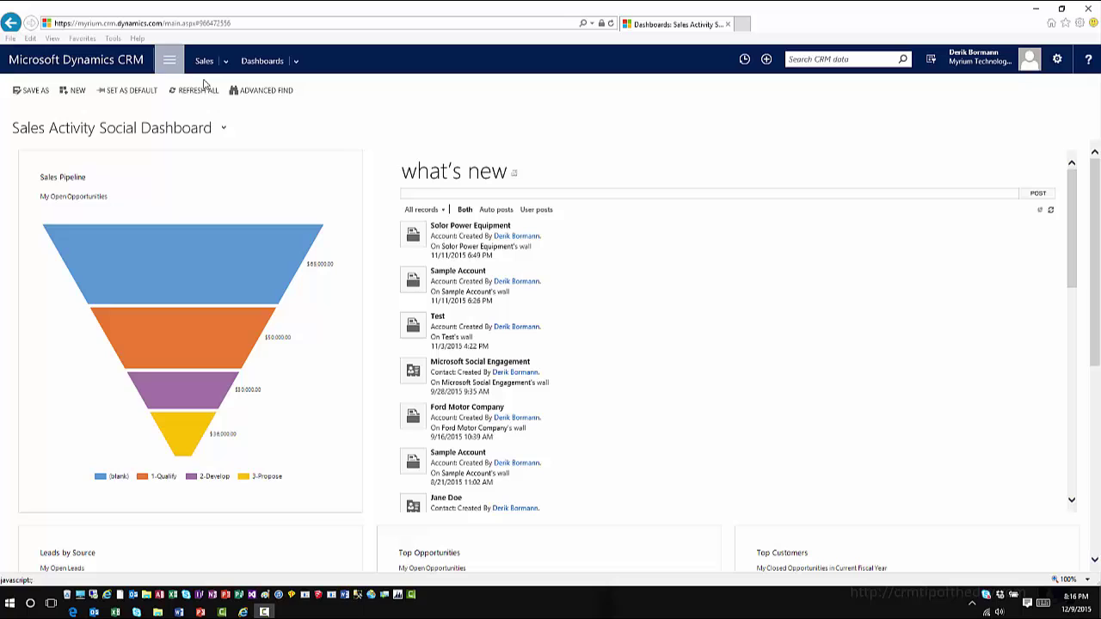
Step: Open the Routing Rule Sets list in the Service Management settings
click(415, 93)
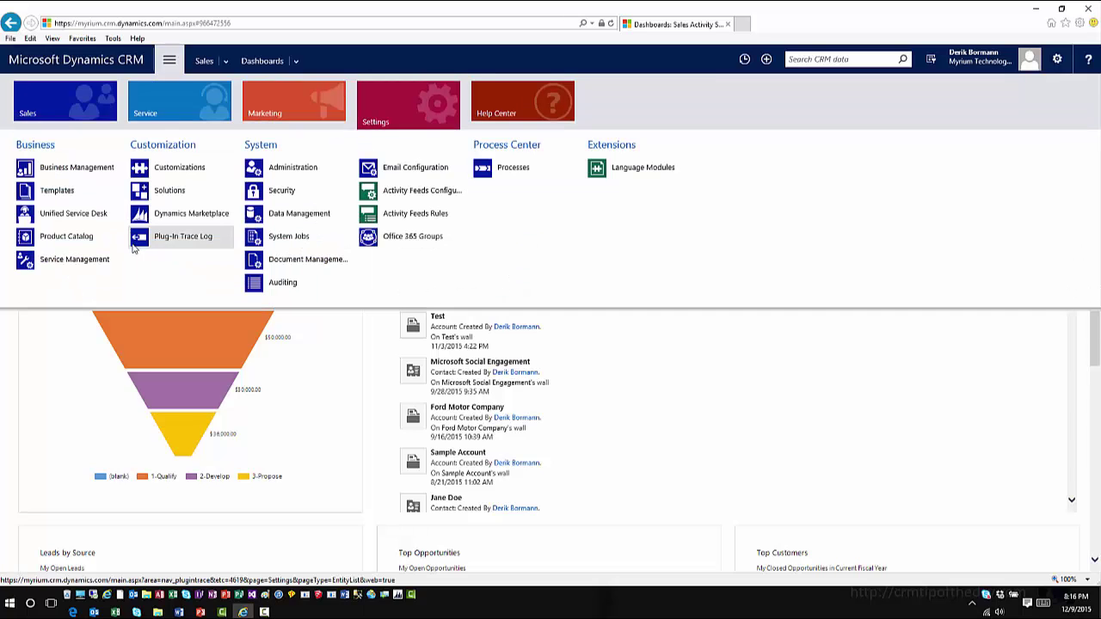
click(97, 272)
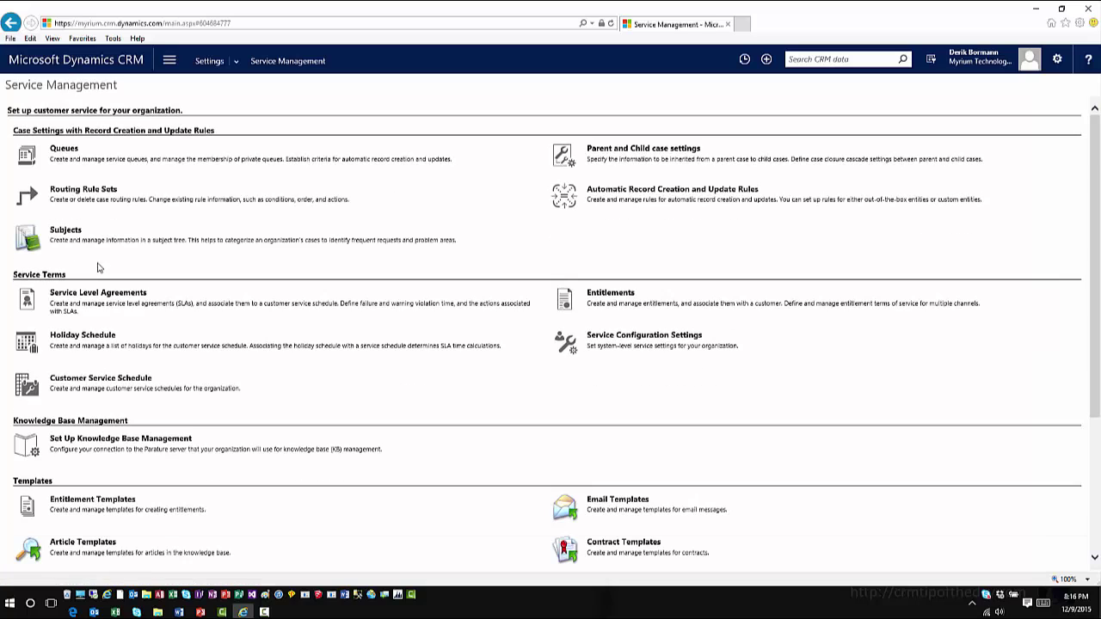
click(107, 198)
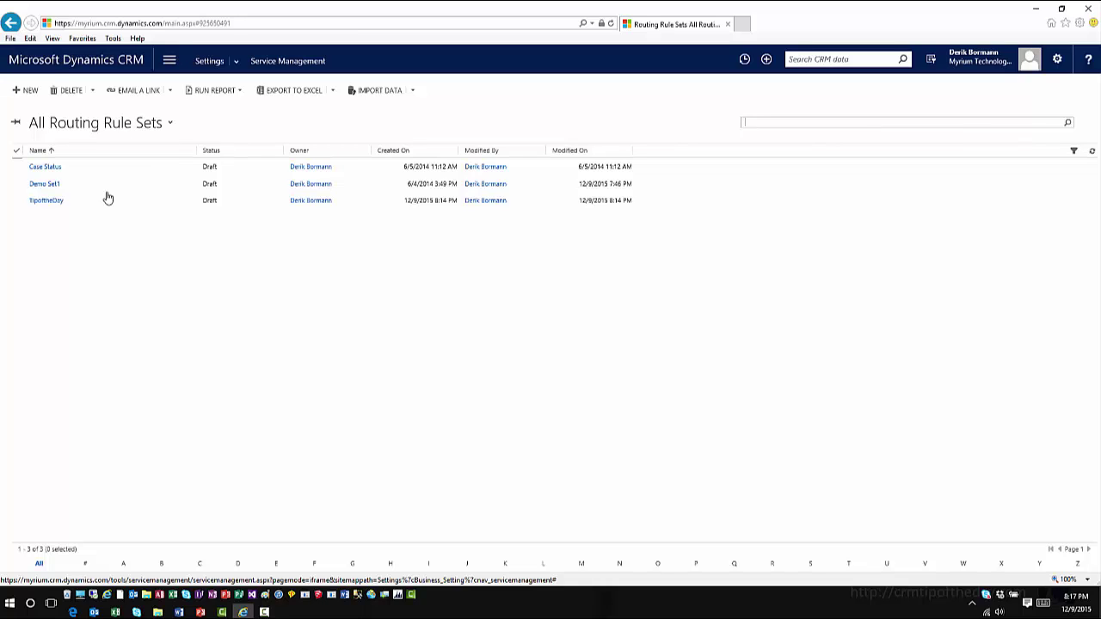
Step: Create a new routing rule set named "Sample Rule Set" and save it
click(28, 91)
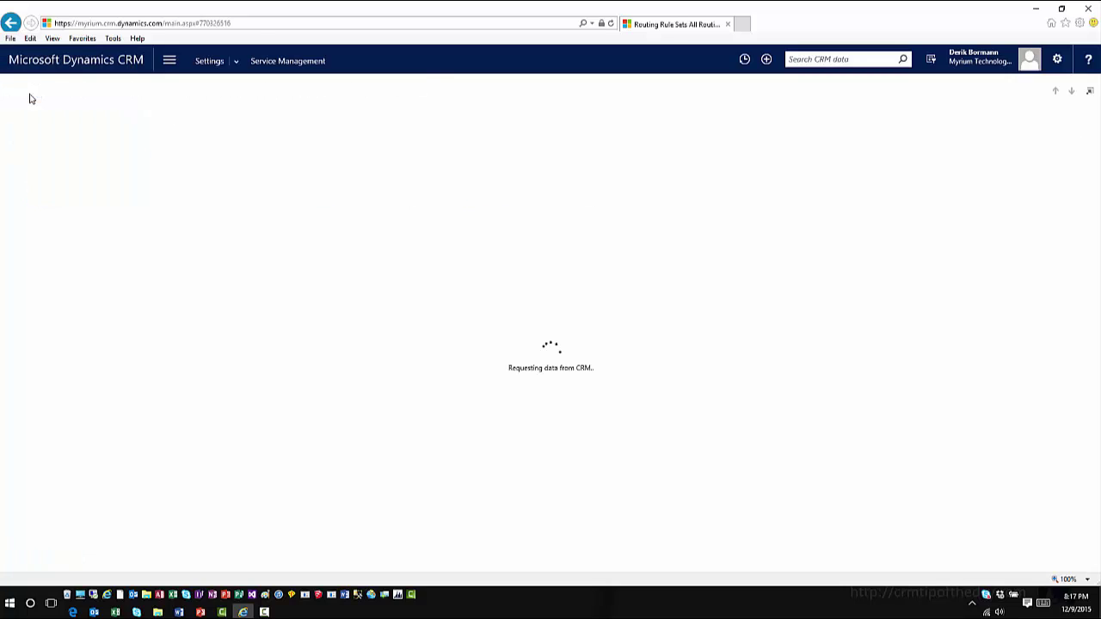
click(158, 193)
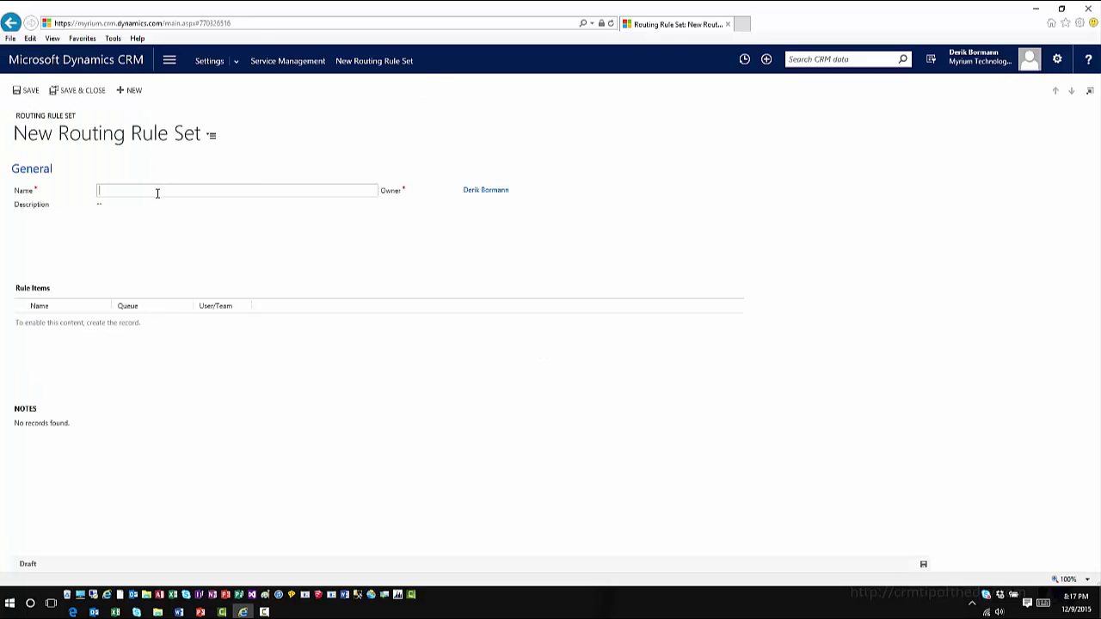
text(Sample Rule Set)
key(Tab)
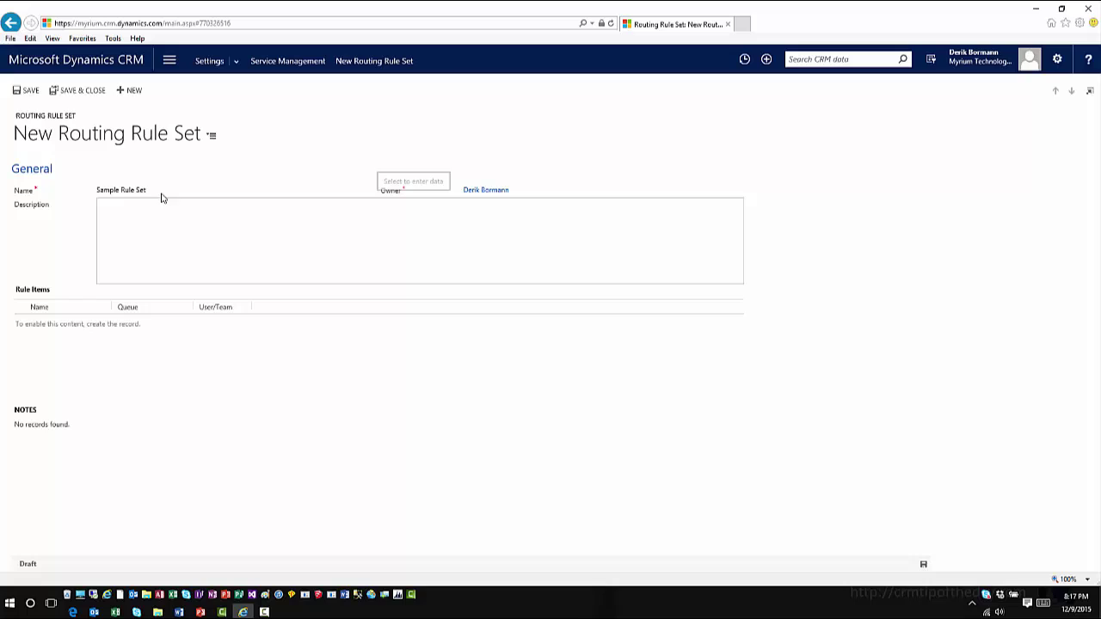
click(33, 93)
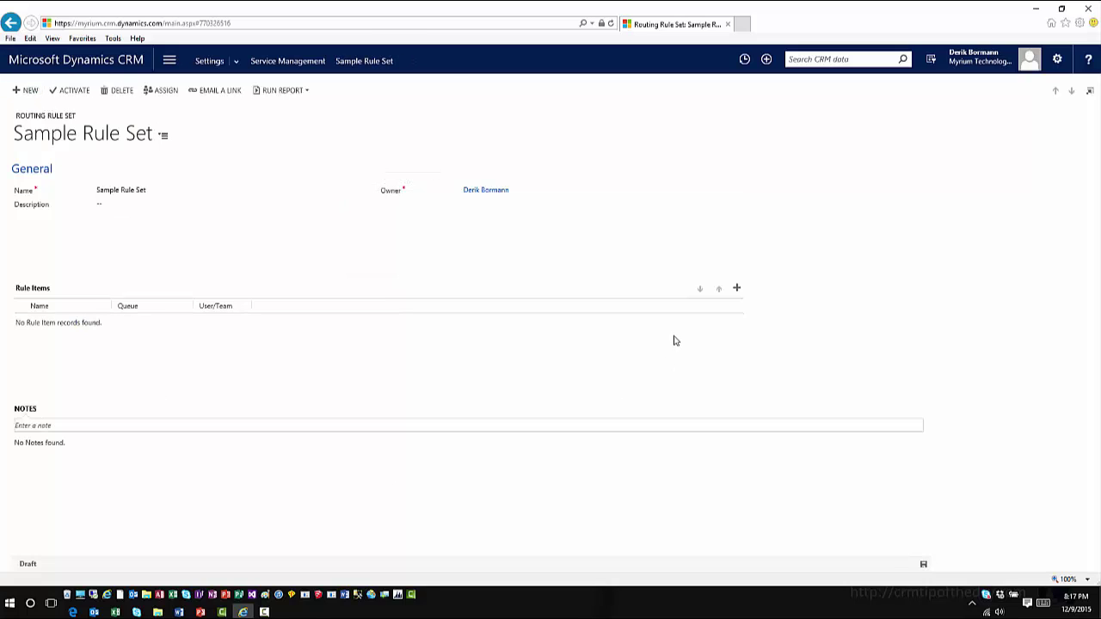
Step: Add a new rule item to the rule set and name it "Bronze Cases"
click(737, 290)
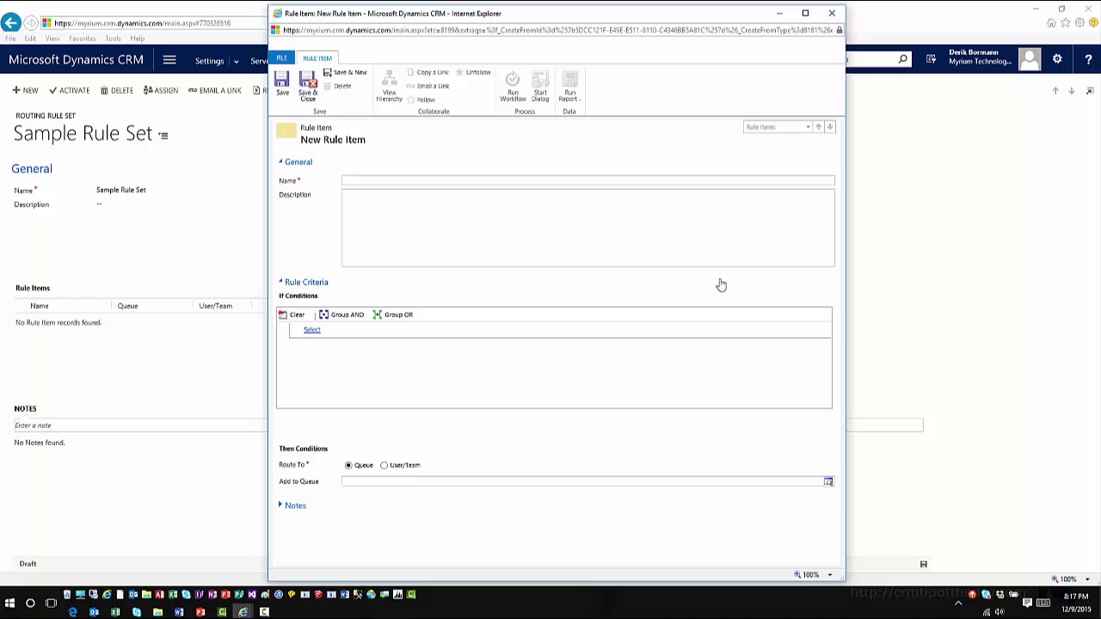
double_click(369, 181)
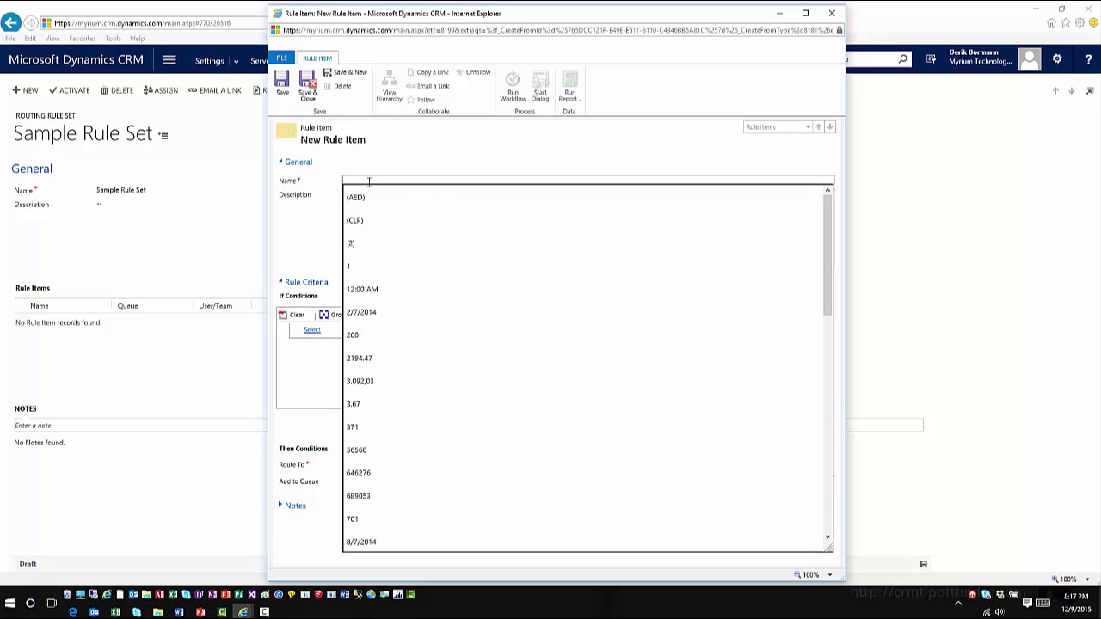
text(I)
text(ro)
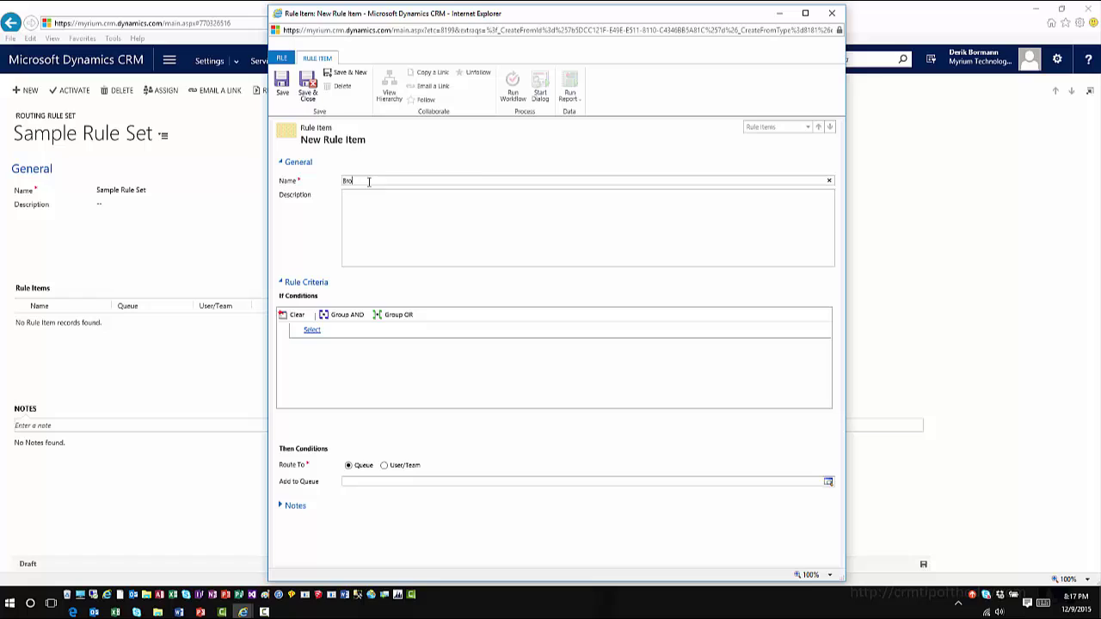
text(nze Cases)
Step: Add an If condition to the rule item based on the Case entity's Service Level field
click(335, 335)
click(337, 334)
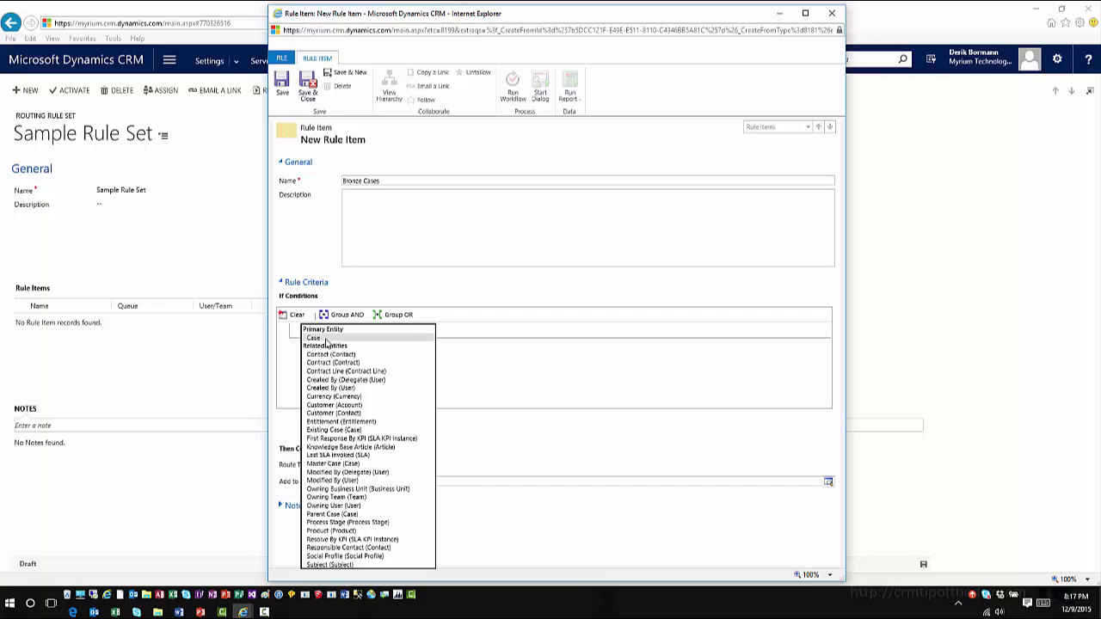
click(338, 338)
click(416, 332)
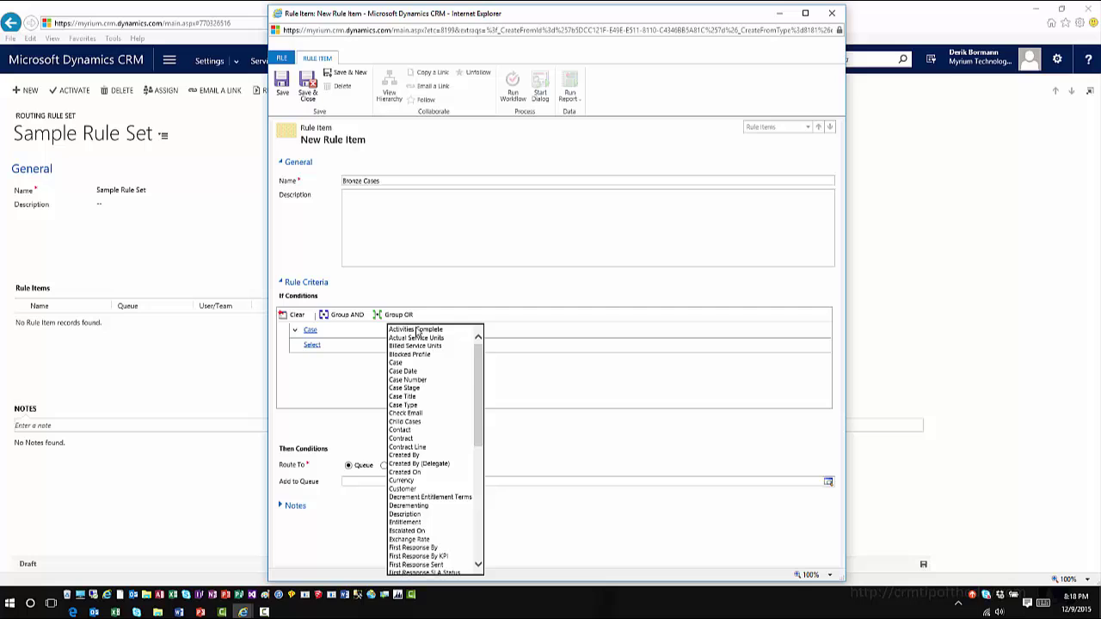
scroll(428, 376, down, 5)
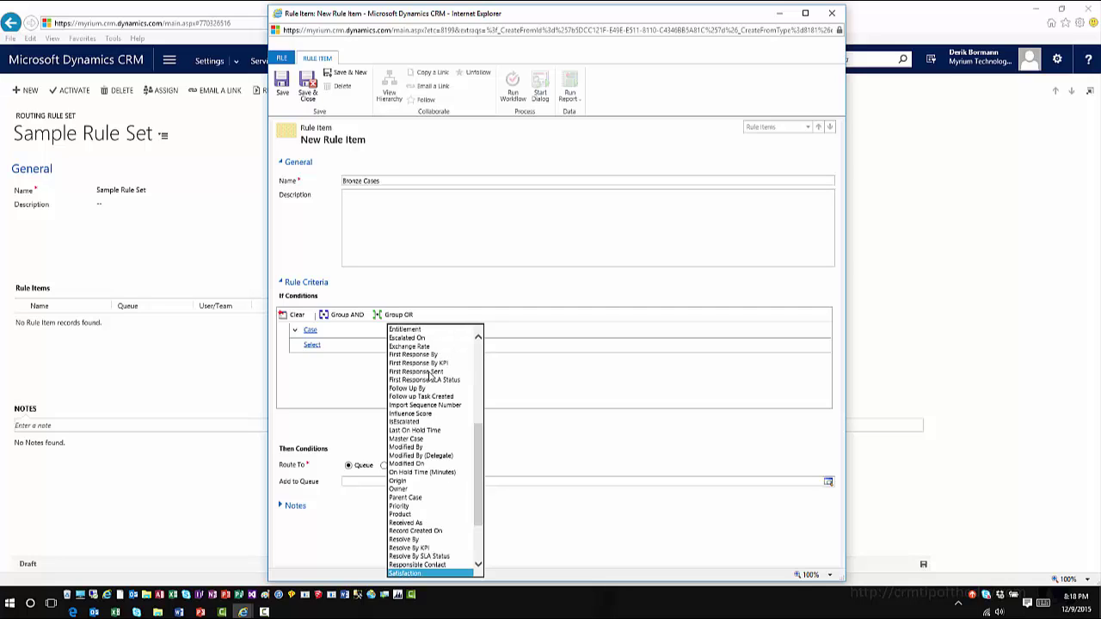
scroll(480, 456, down, 3)
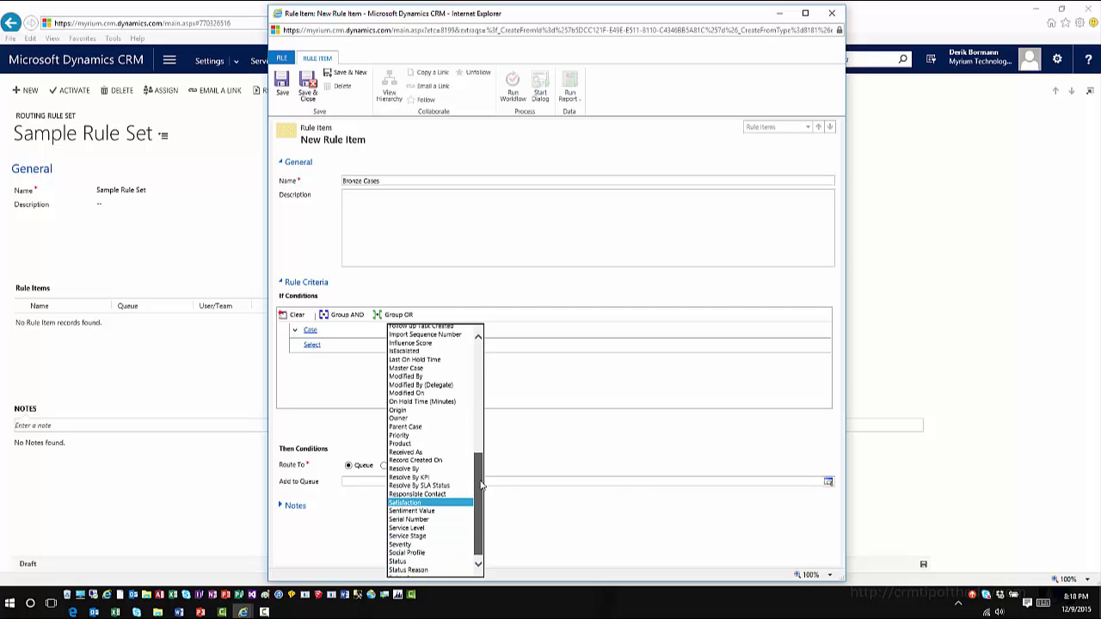
click(440, 529)
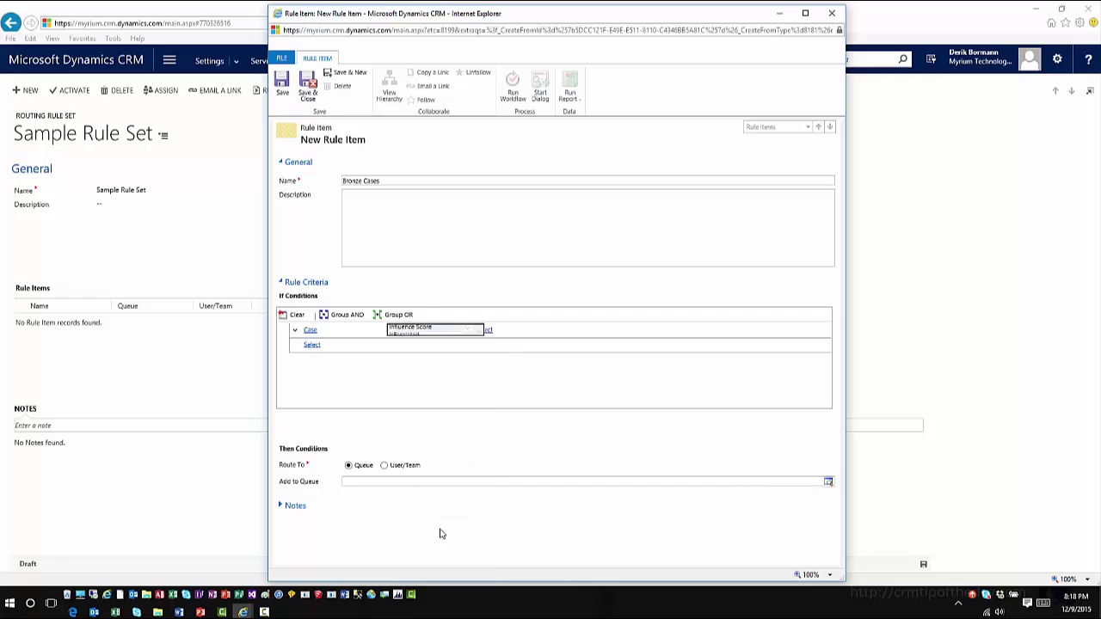
Step: Complete the Service Level condition with the operator Equals and the value Bronze
click(495, 333)
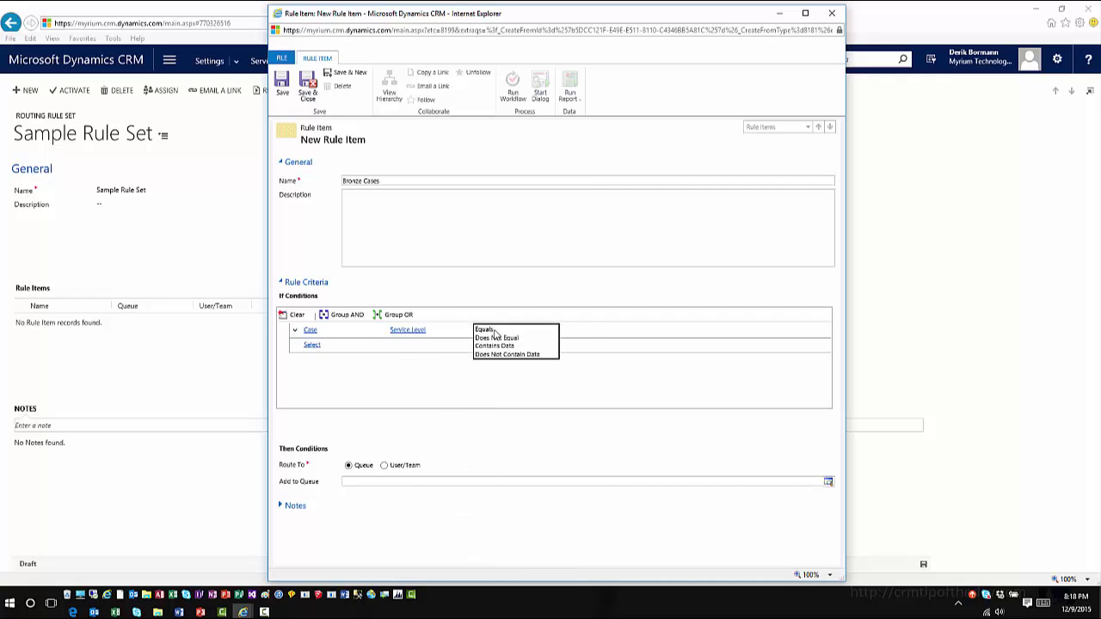
click(494, 331)
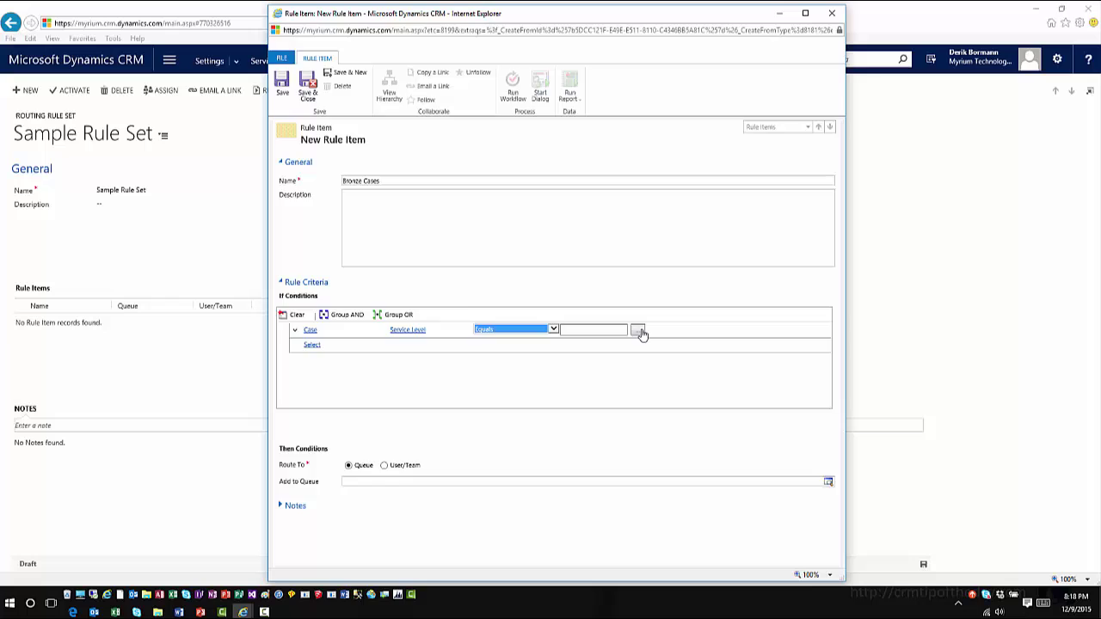
click(641, 332)
click(456, 297)
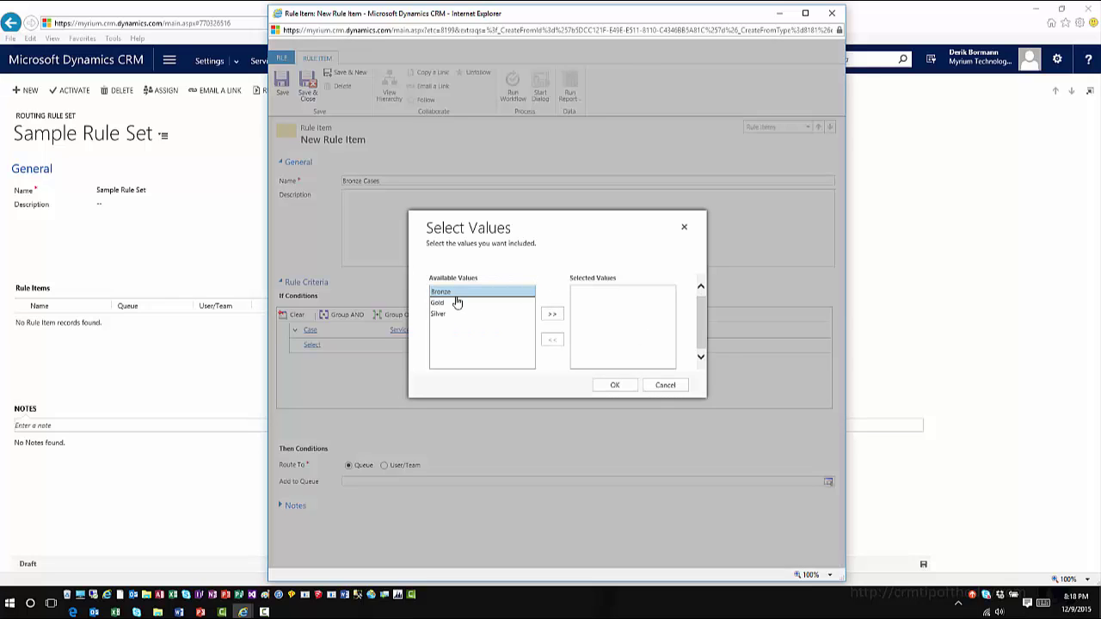
click(552, 313)
click(615, 384)
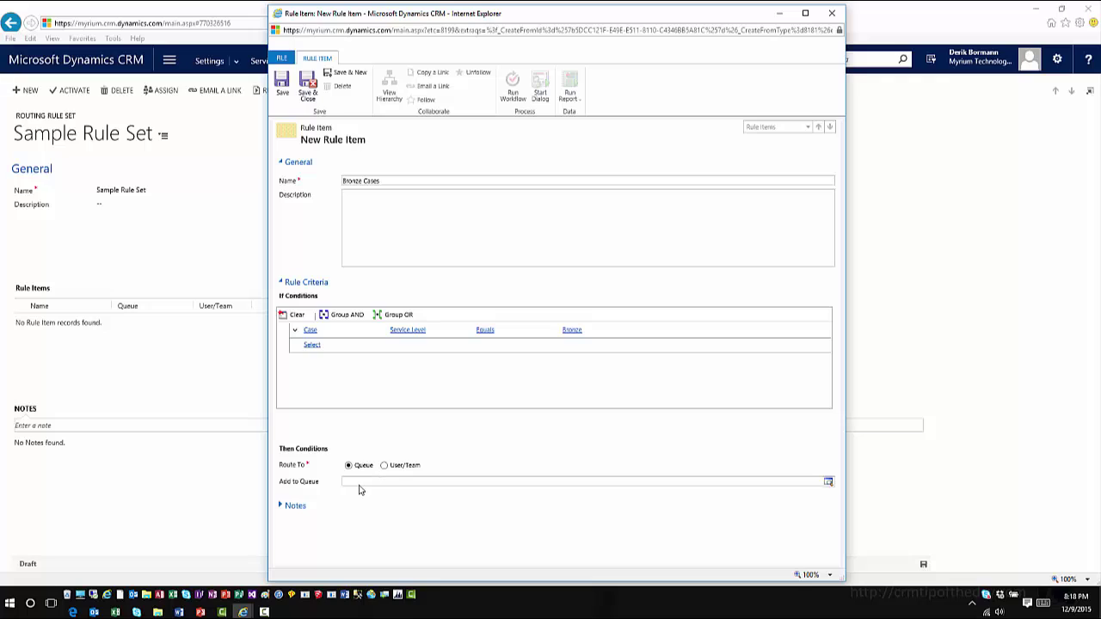
Step: Route matching cases to the Bronze queue, and save and close the rule item
click(826, 484)
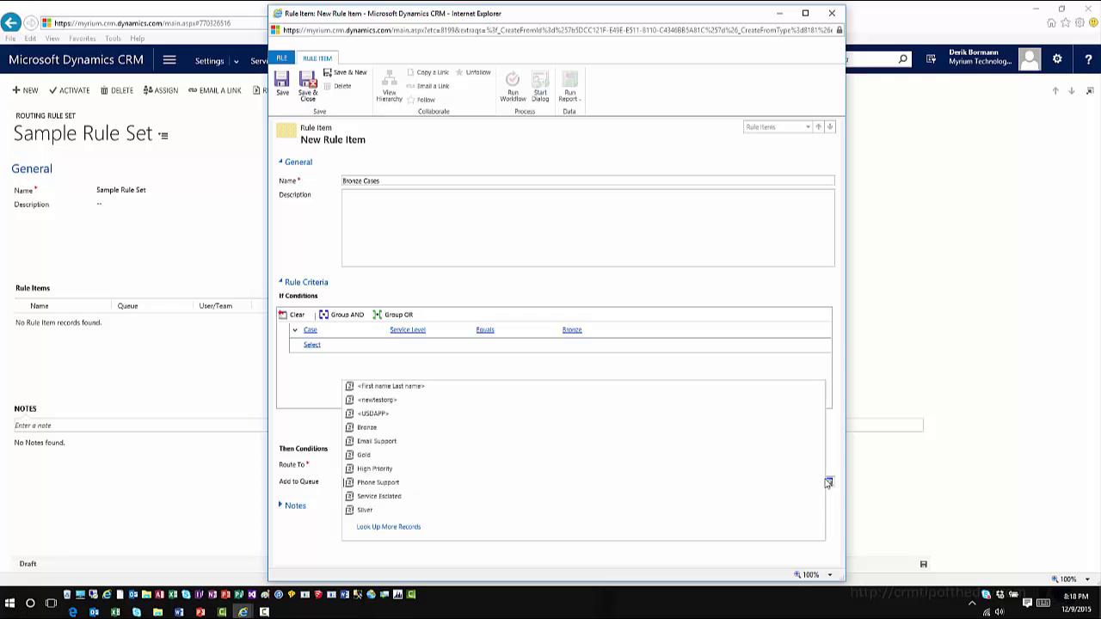
click(409, 432)
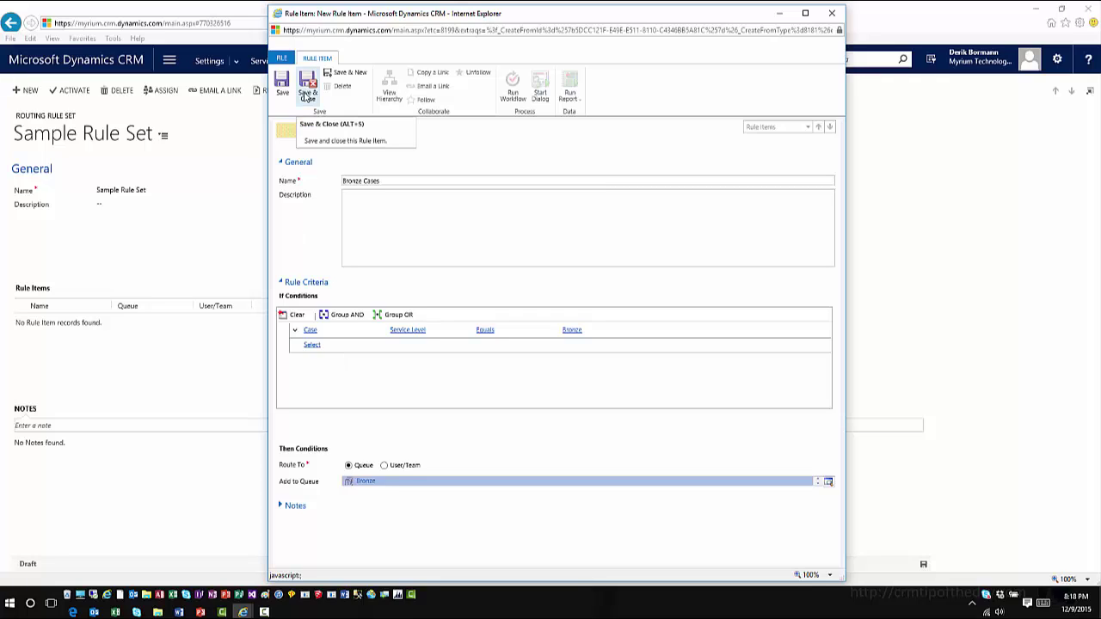
click(307, 94)
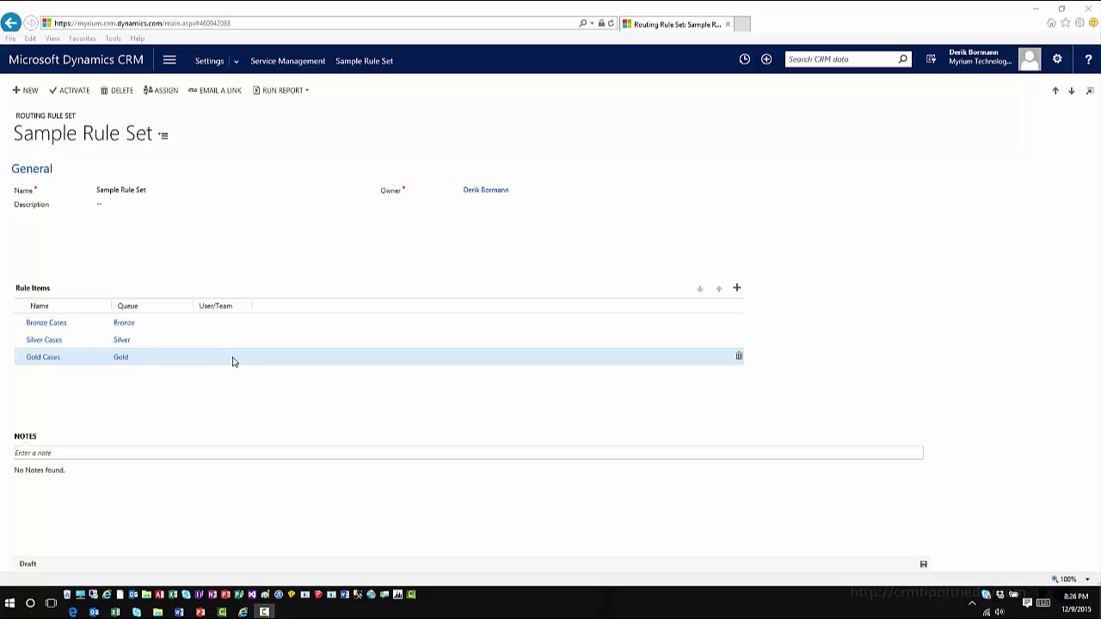
Step: Activate the Sample Rule Set and confirm the activation
click(77, 91)
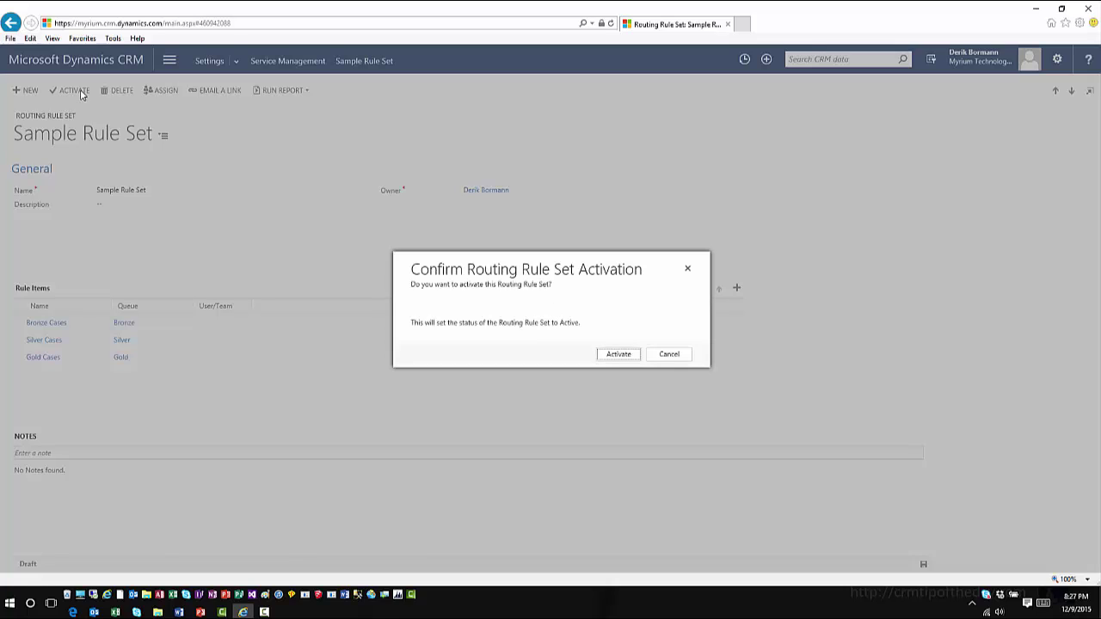
click(638, 355)
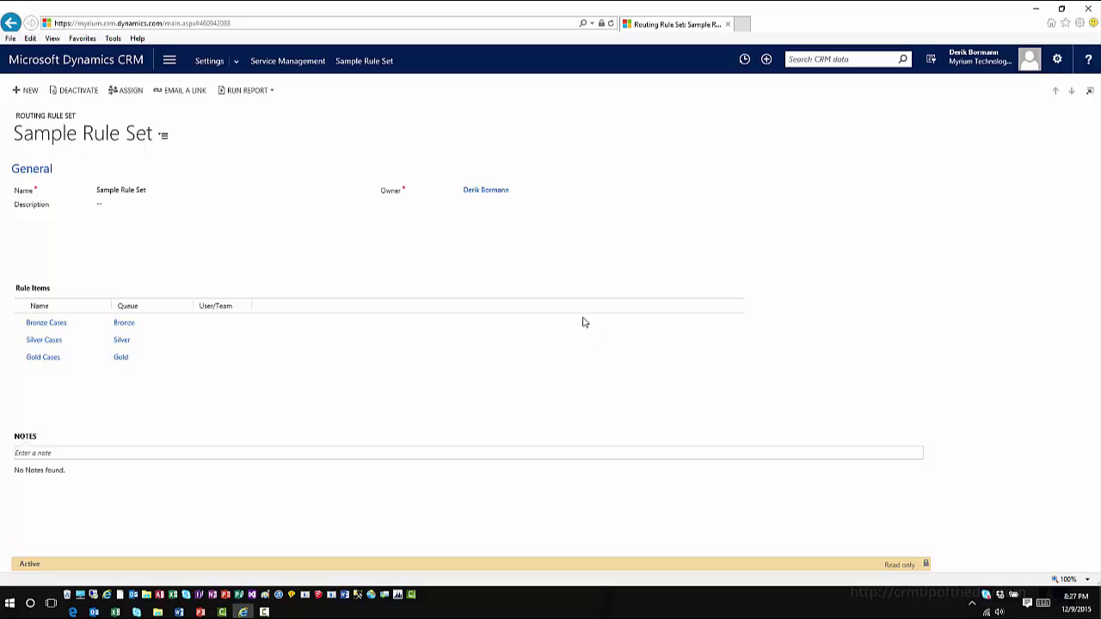
Step: Go to the list of cases in the Service area
click(166, 66)
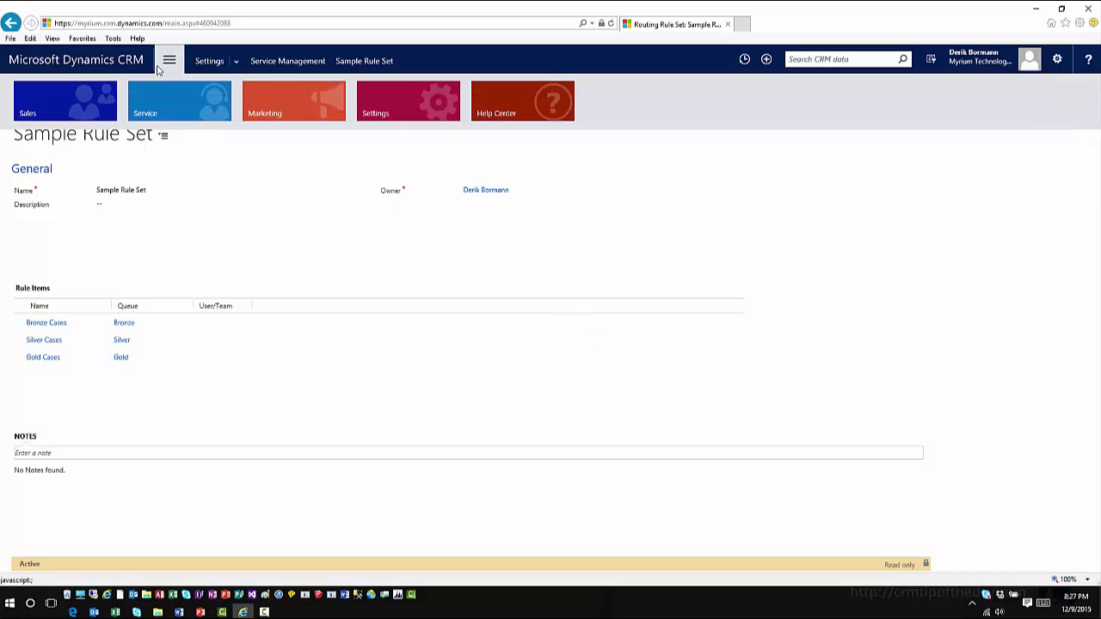
click(167, 99)
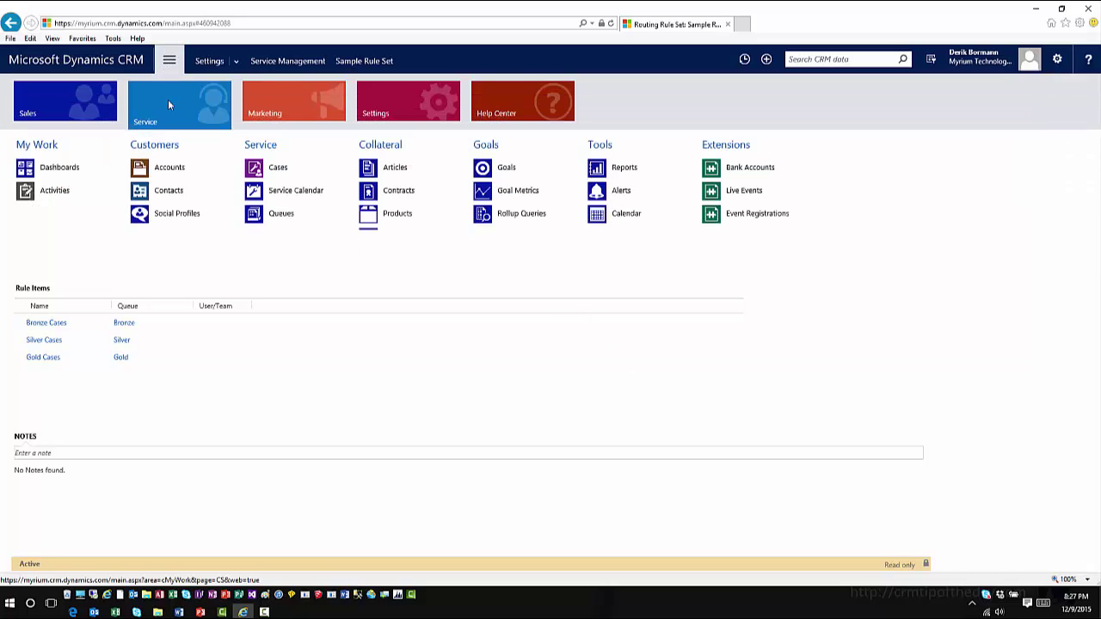
click(277, 172)
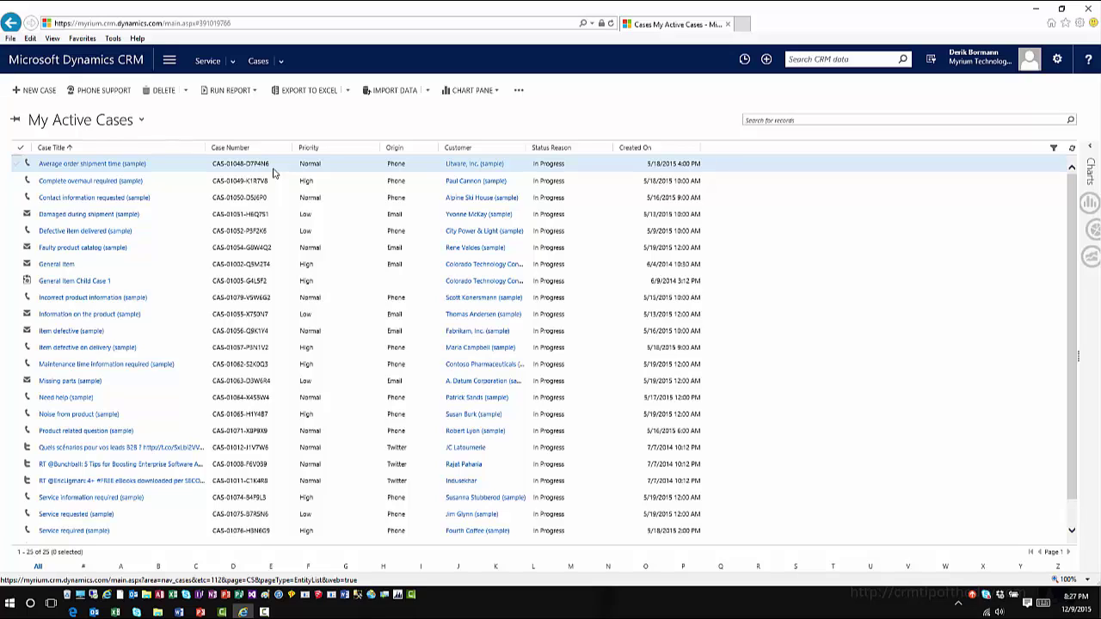
Step: Create a new case titled "Sample Case" for the customer 123 Company and save it
click(45, 97)
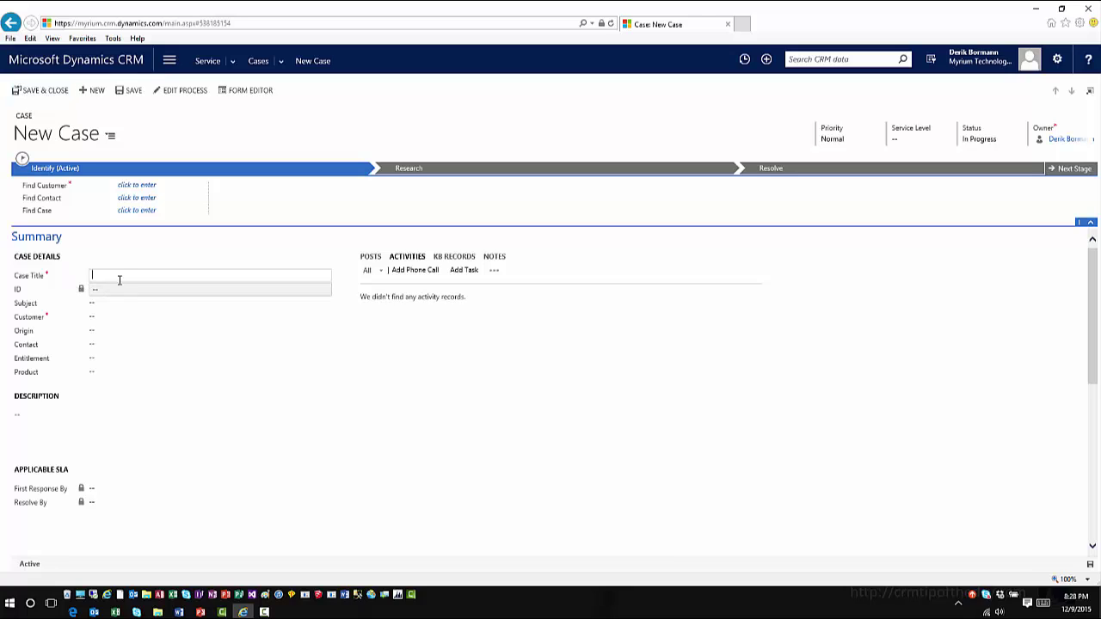
text(Sa)
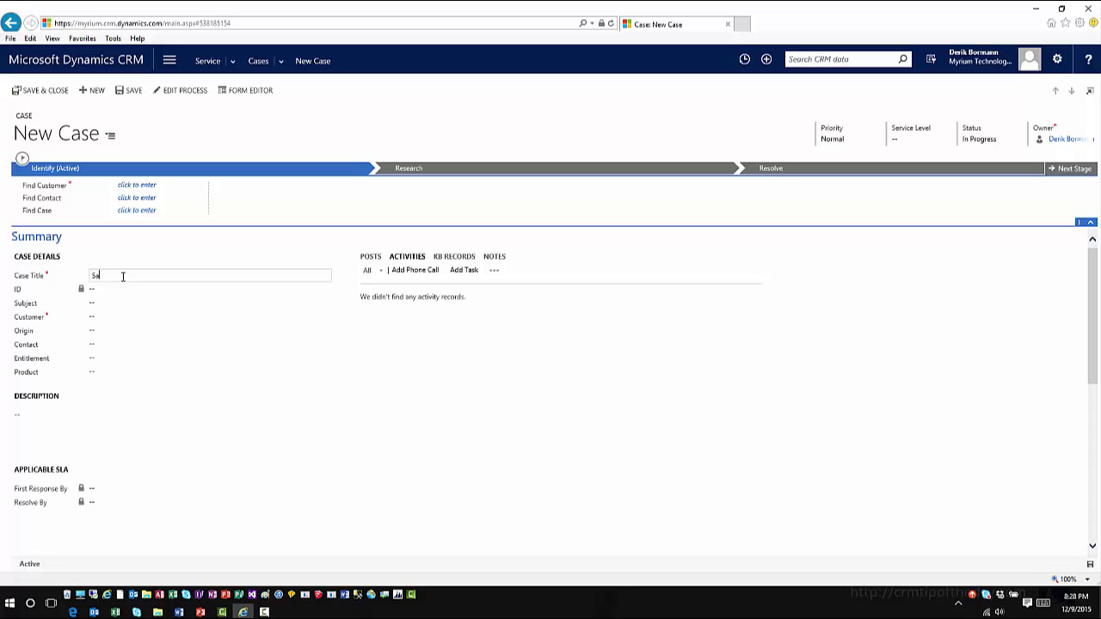
text(mple Case)
key(Tab)
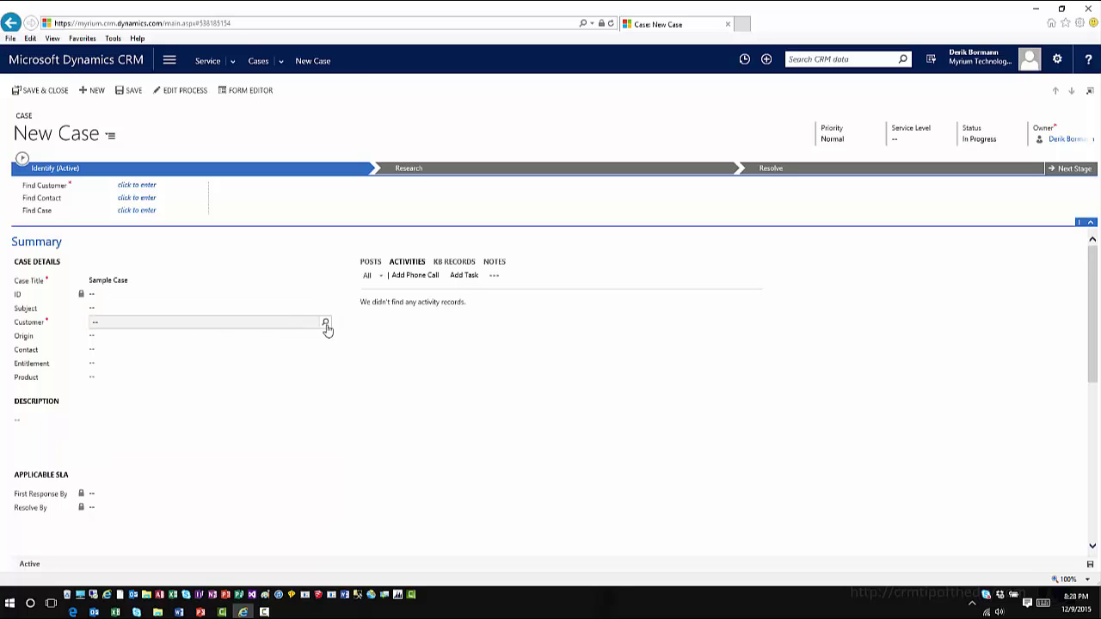
click(325, 326)
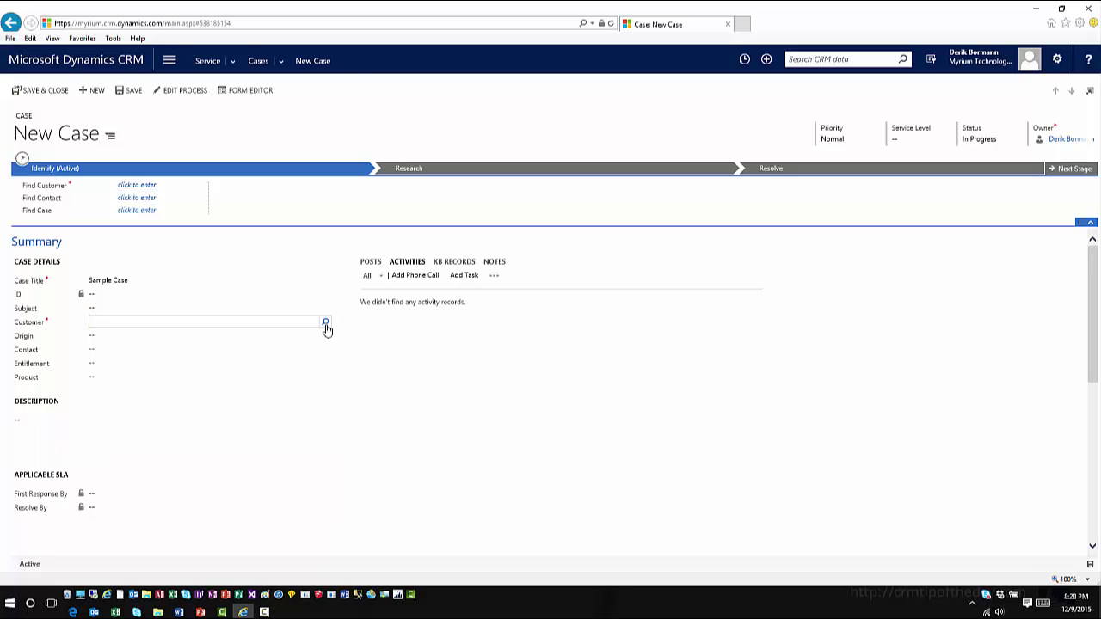
click(326, 324)
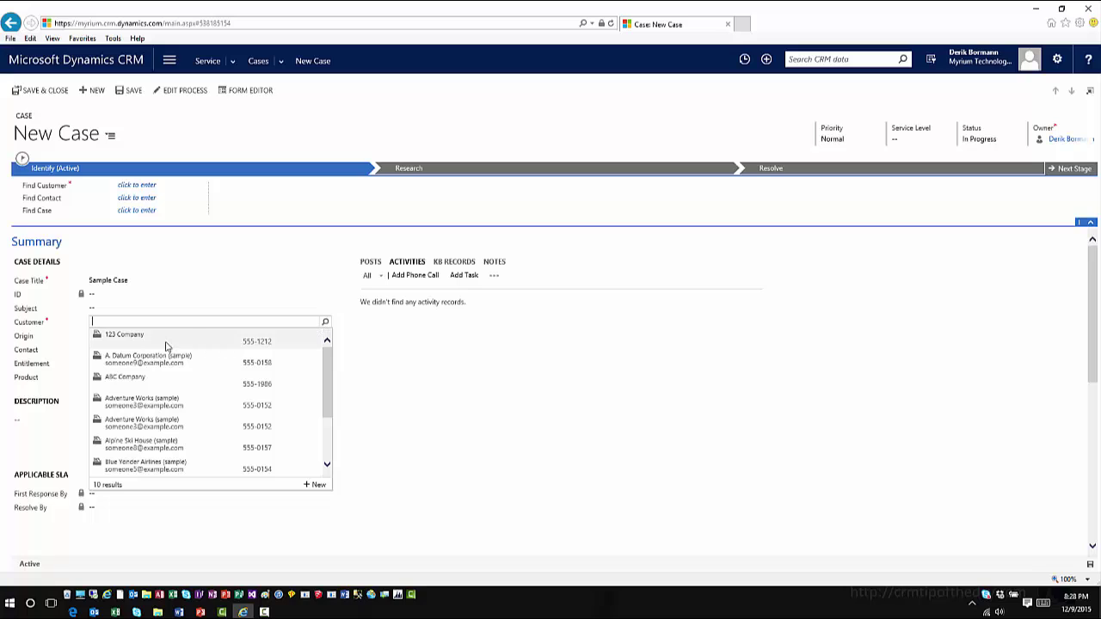
click(166, 344)
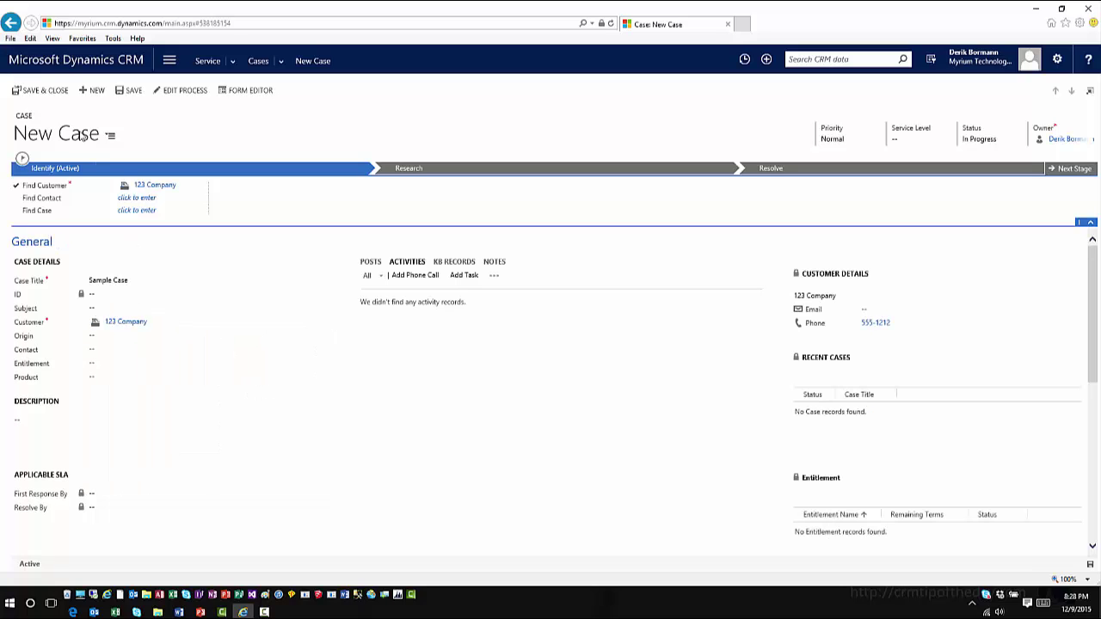
click(122, 93)
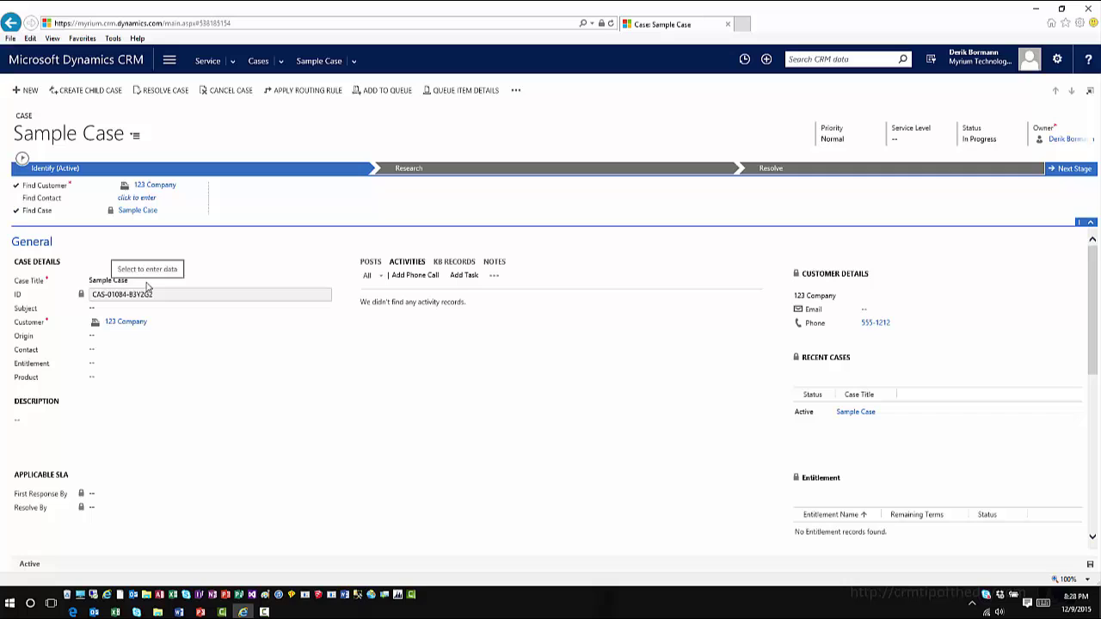
Step: Set the service level of Sample Case to Gold and save the case
click(907, 143)
click(907, 144)
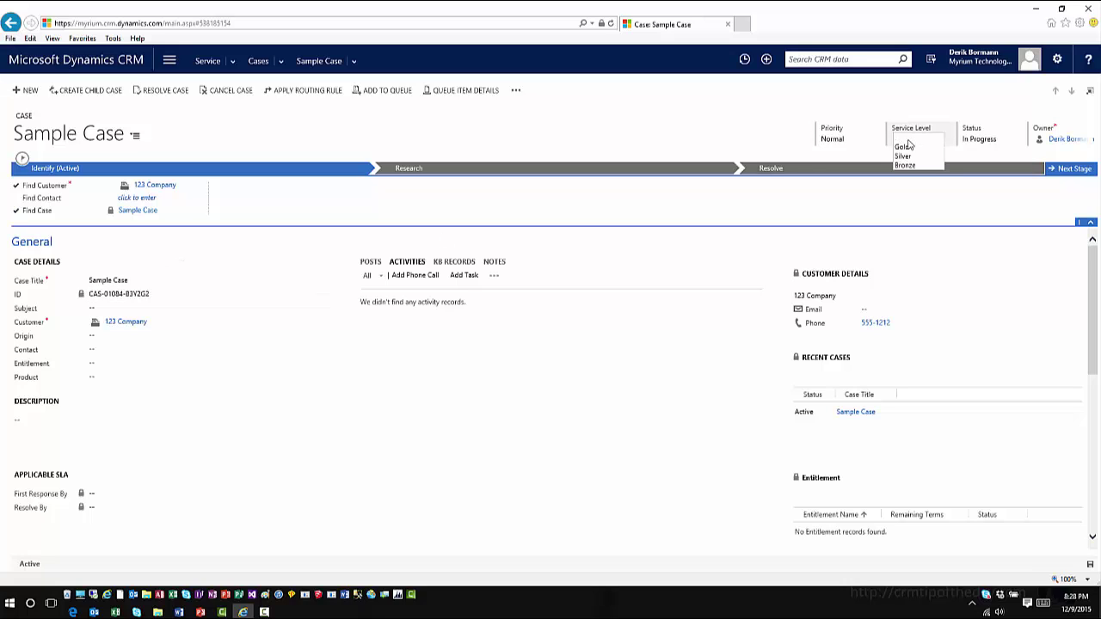
click(909, 147)
click(1090, 565)
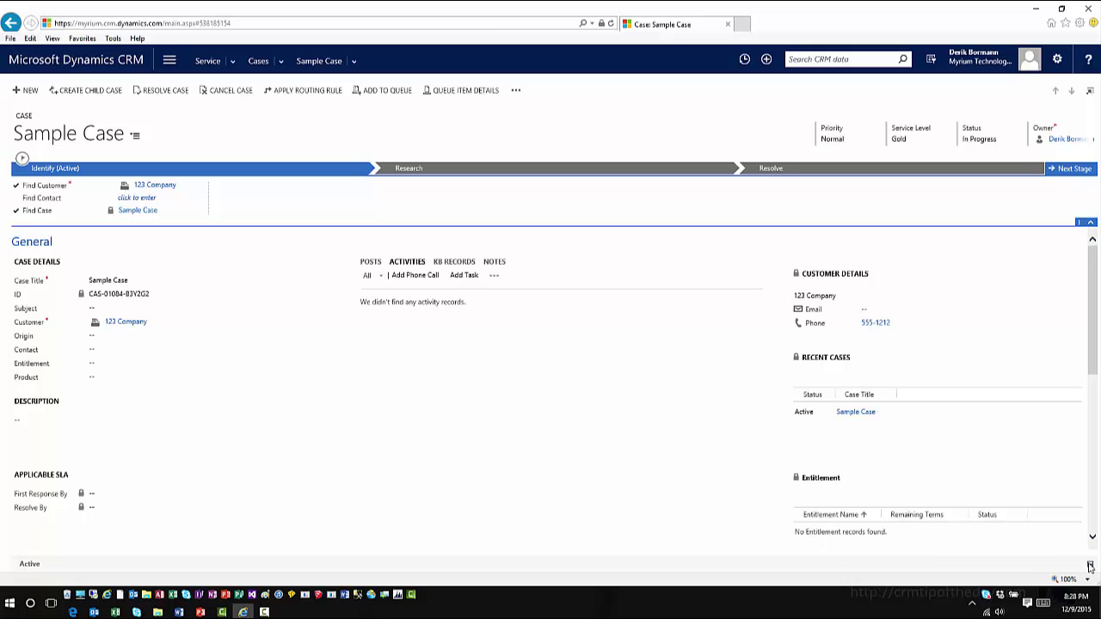
Step: Go to the service queues and show all items in the Gold queue
click(232, 62)
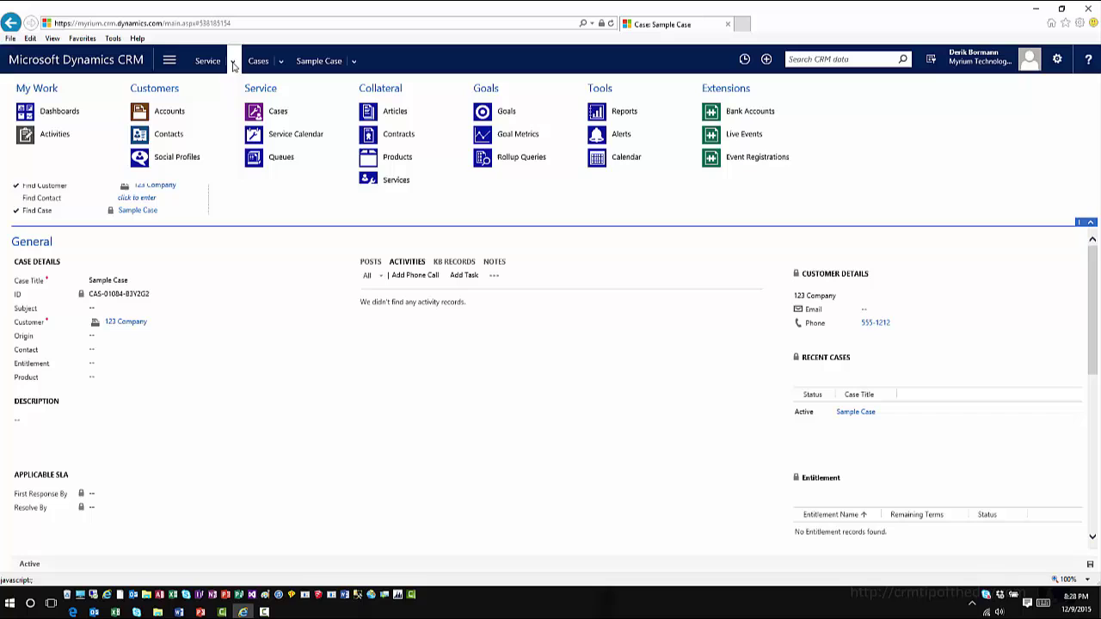
click(284, 173)
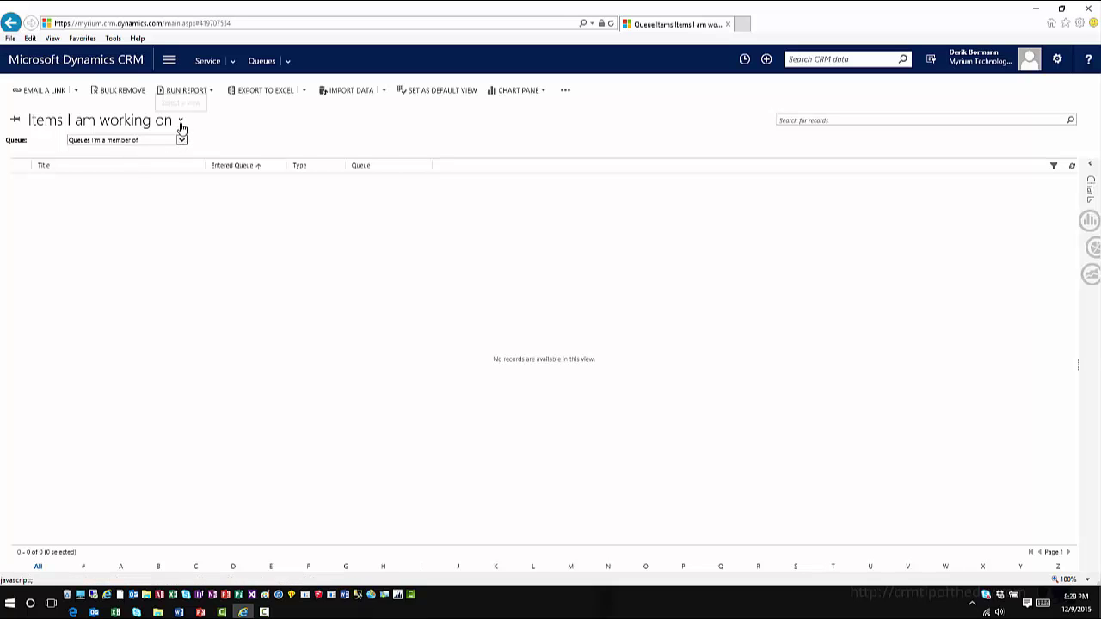
click(181, 123)
click(163, 162)
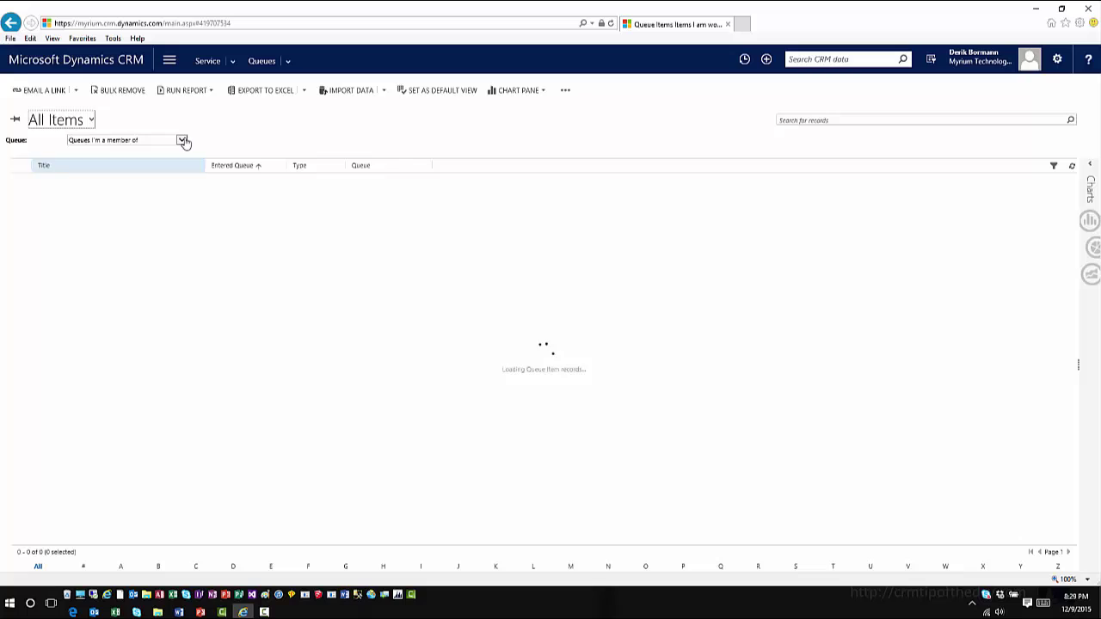
click(182, 142)
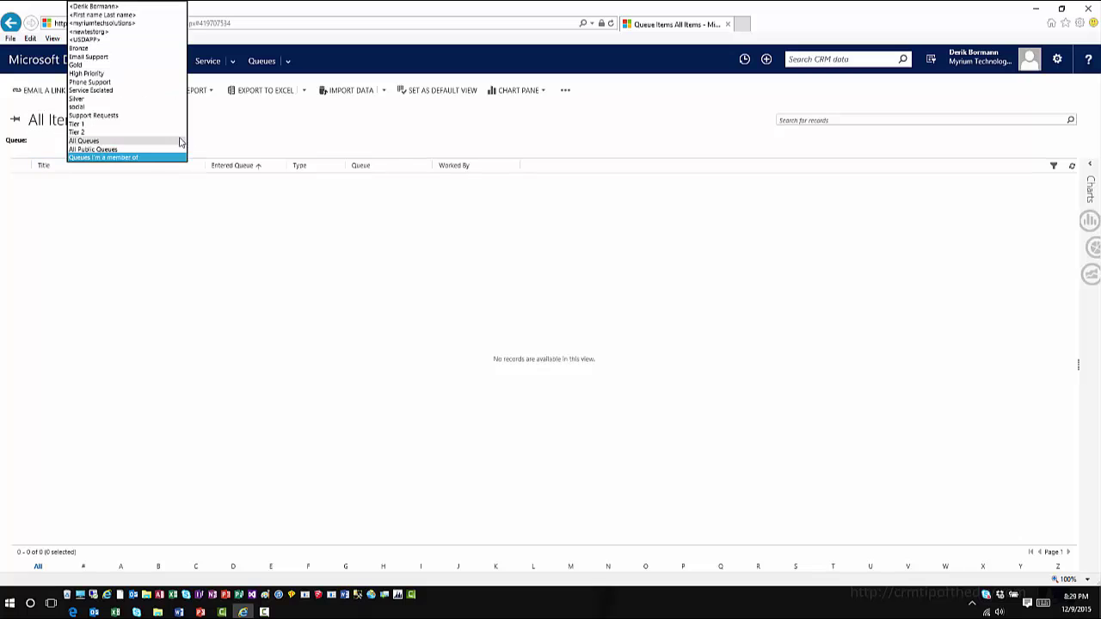
click(101, 65)
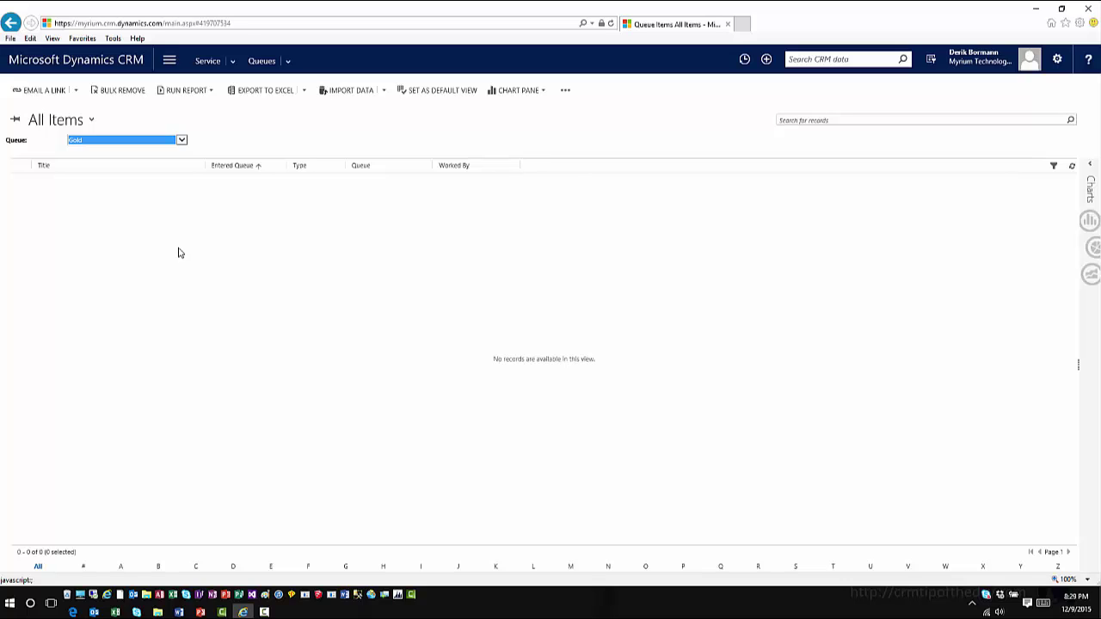
Step: Open Sample Case from the list of active cases and apply the active routing rule to it
click(233, 63)
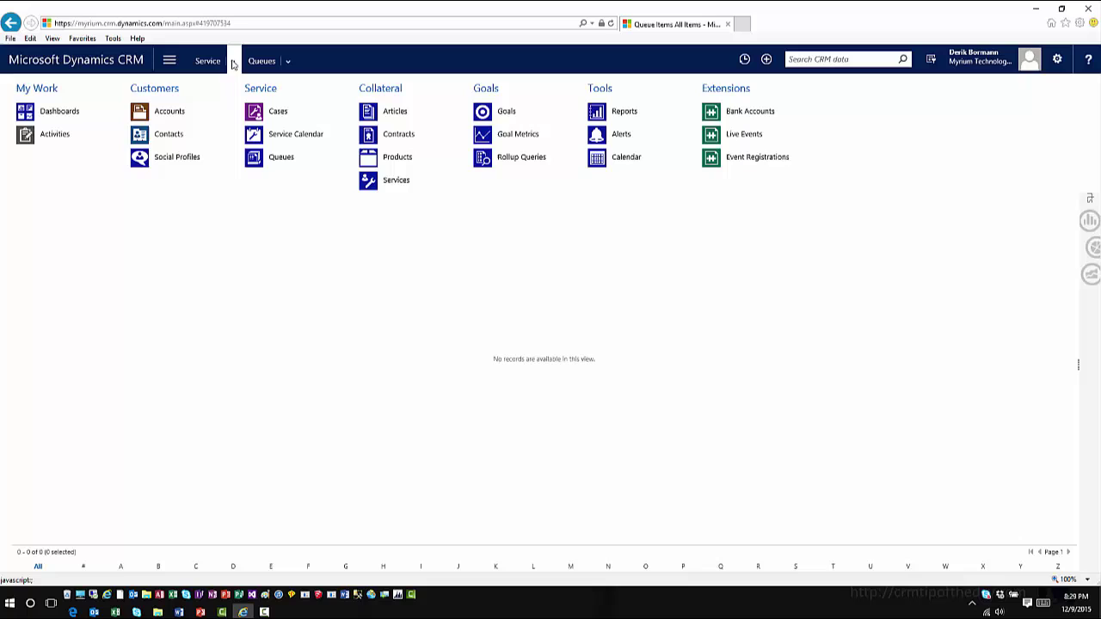
click(279, 113)
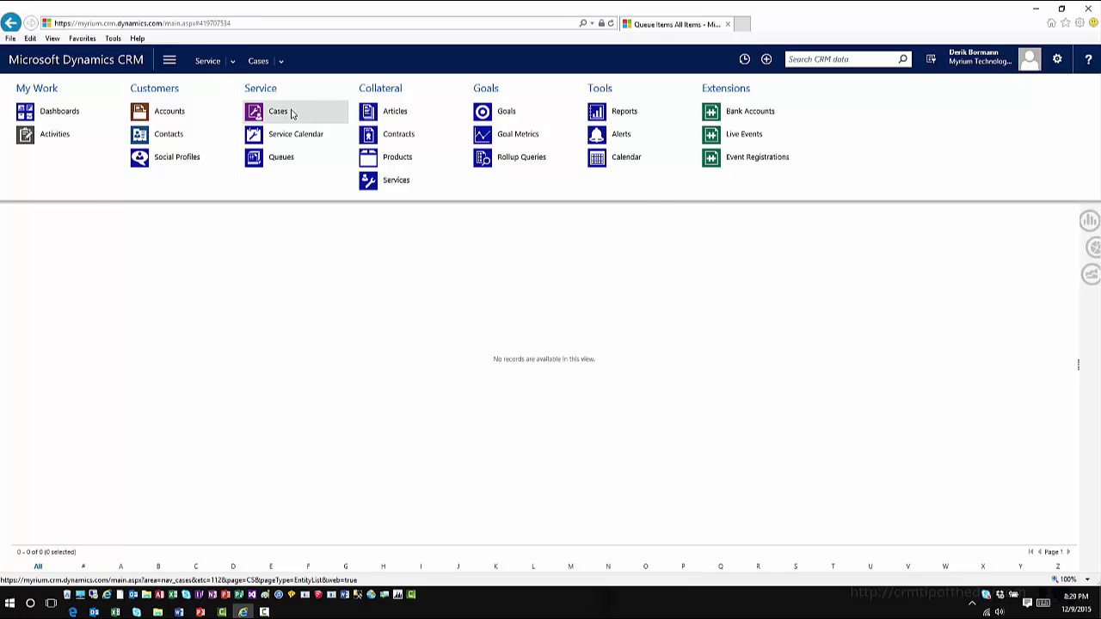
click(195, 163)
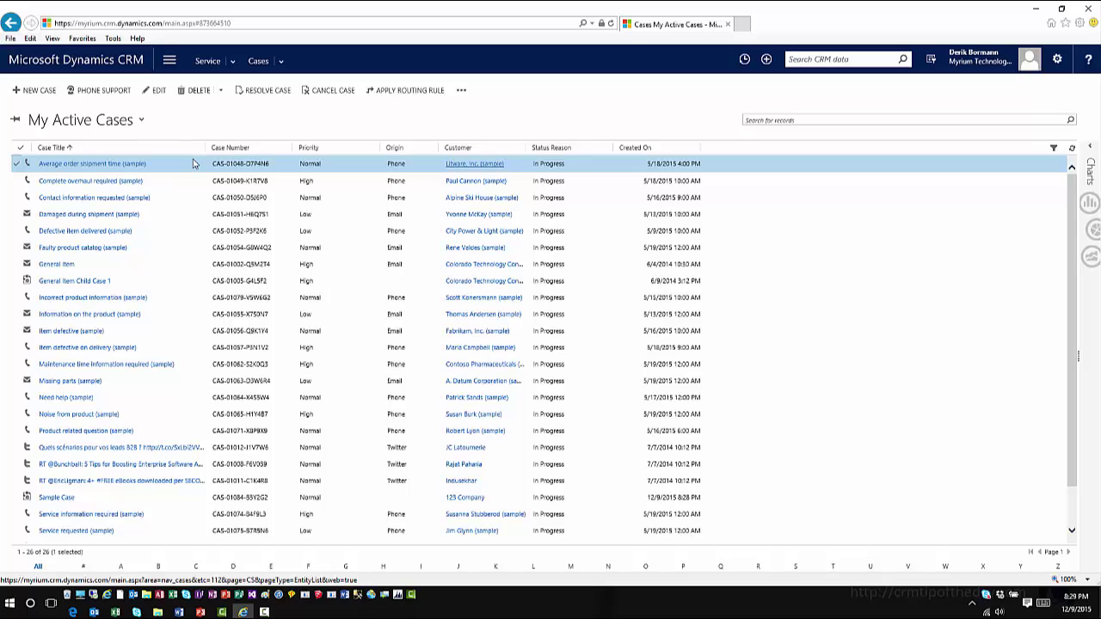
click(124, 497)
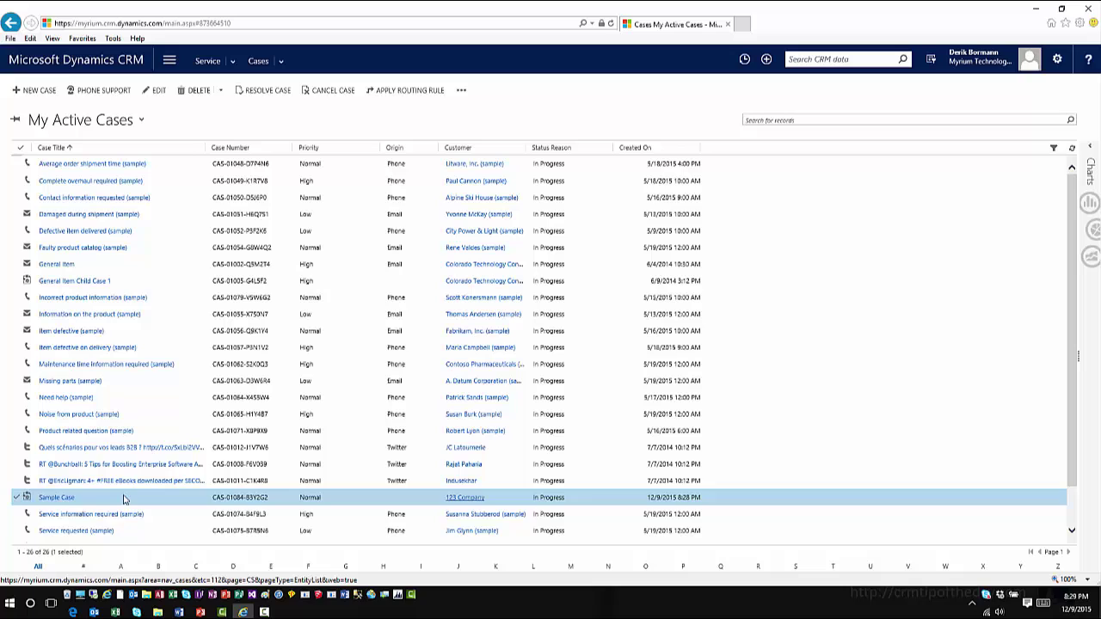
double_click(124, 498)
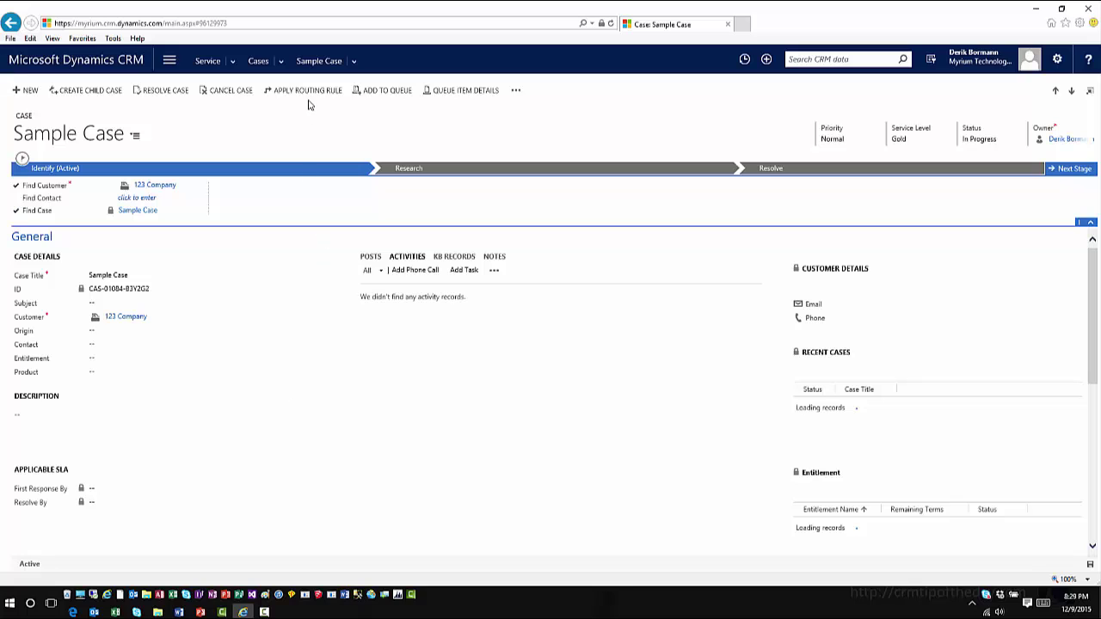
click(307, 91)
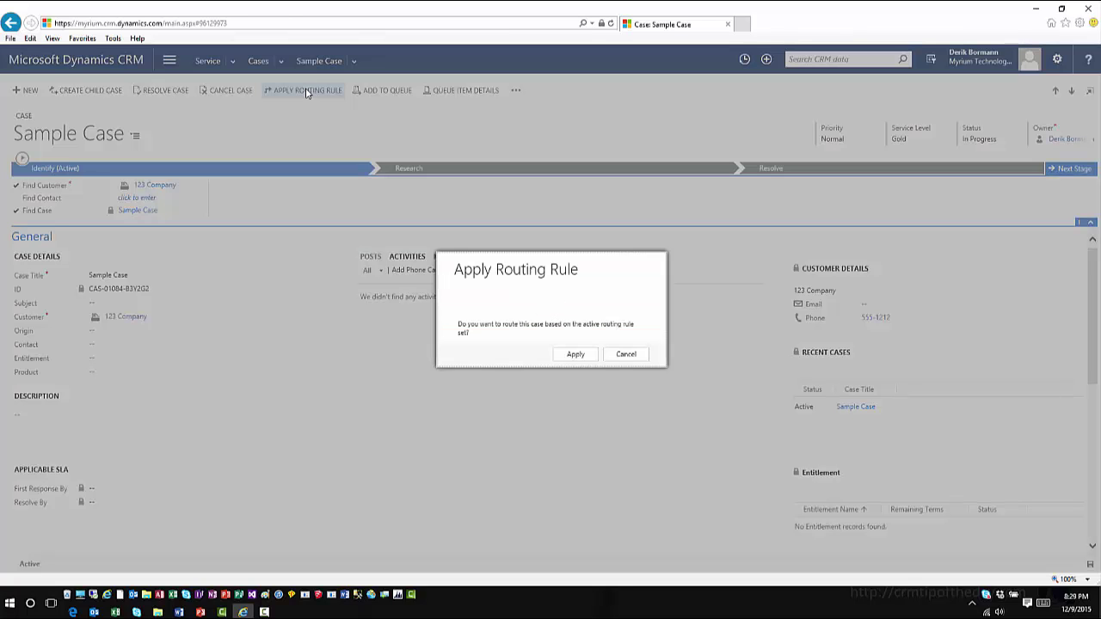
click(568, 360)
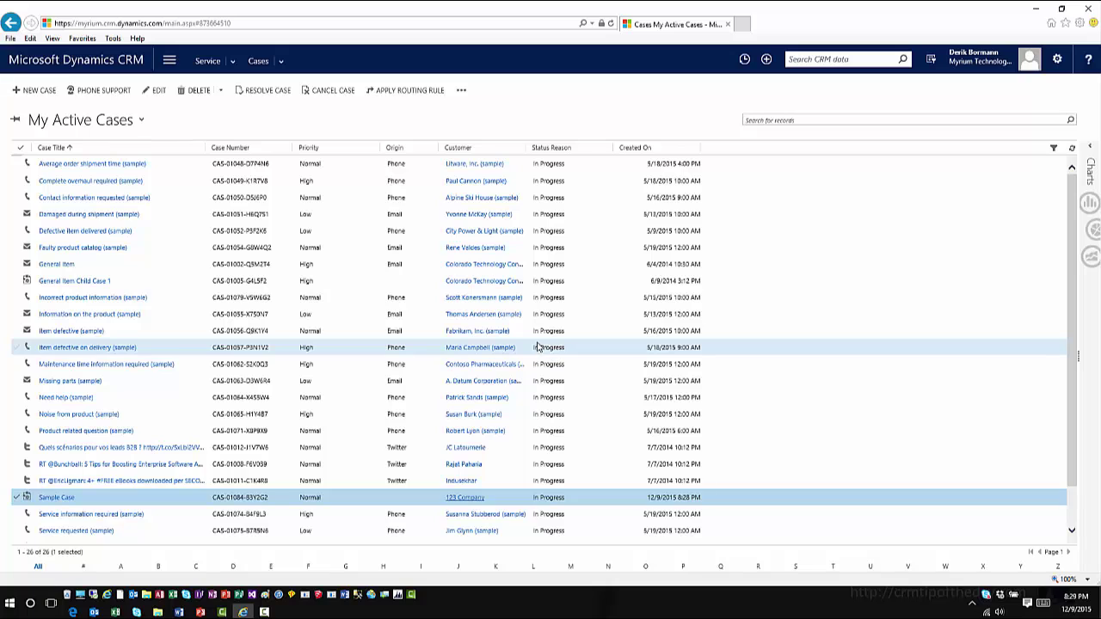
Step: Apply the routing rule to the cases from "Average order shipment time (sample)" through "Maintenance time information required (sample)" in the case list
click(16, 164)
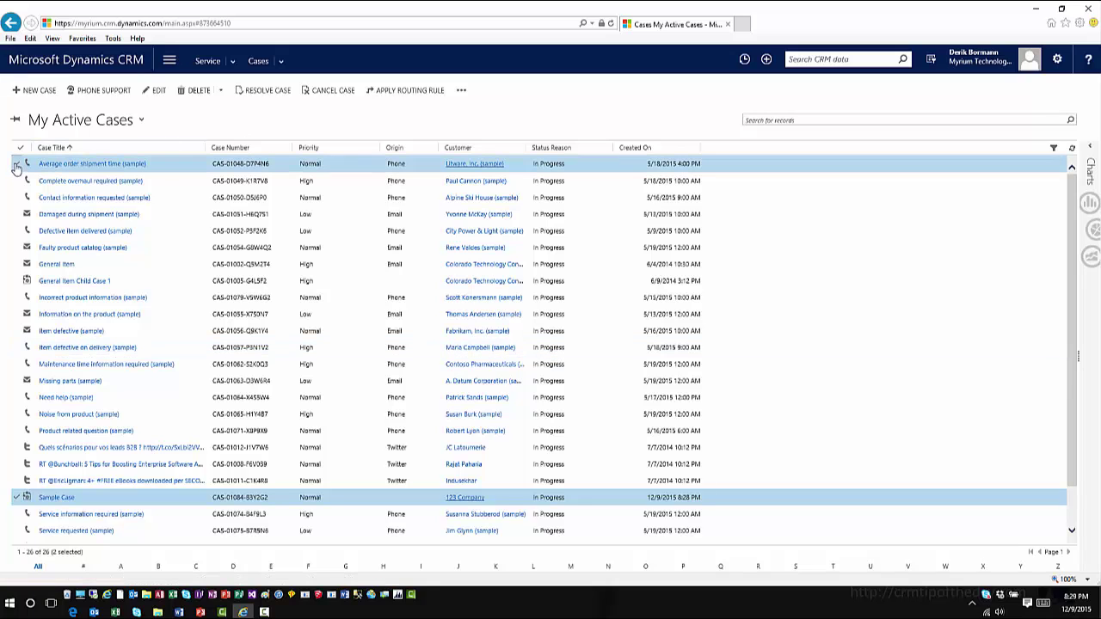
shift+click(16, 364)
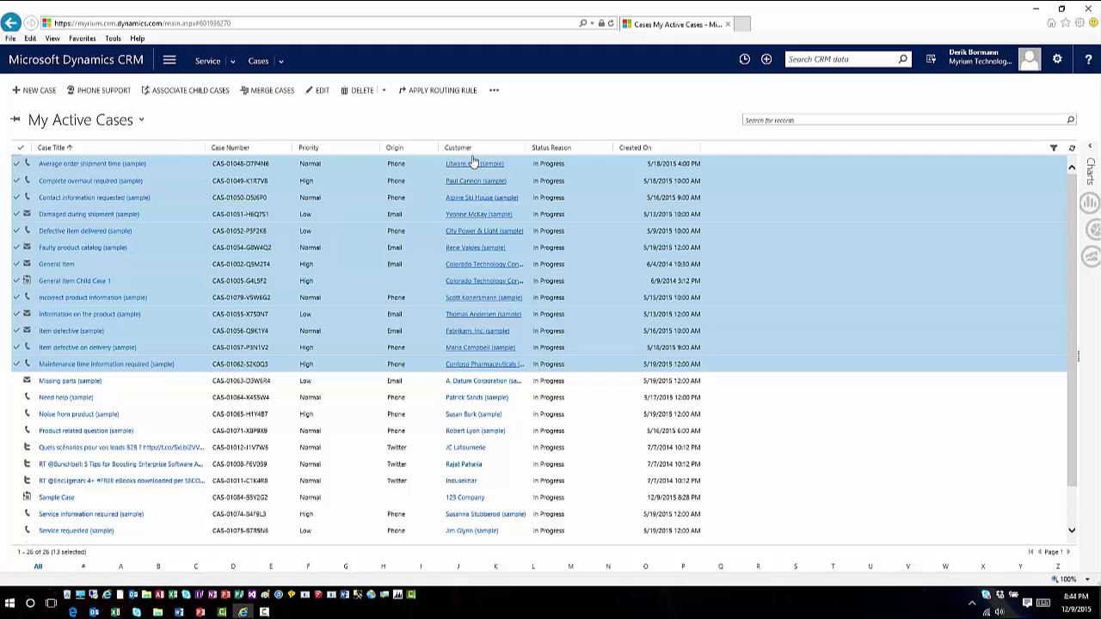
click(449, 94)
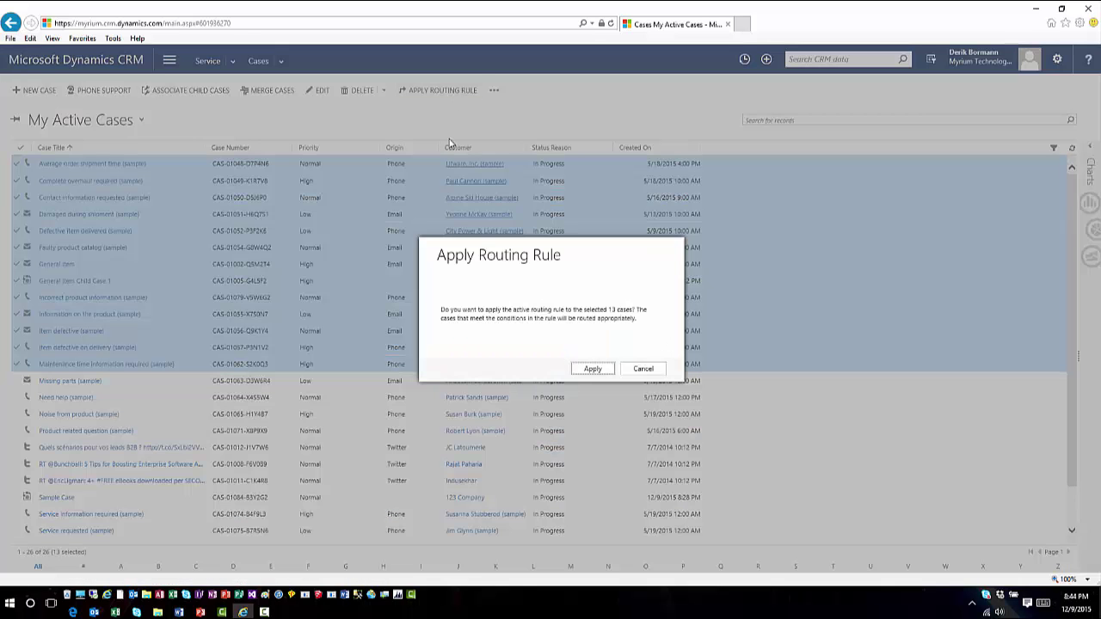
click(579, 370)
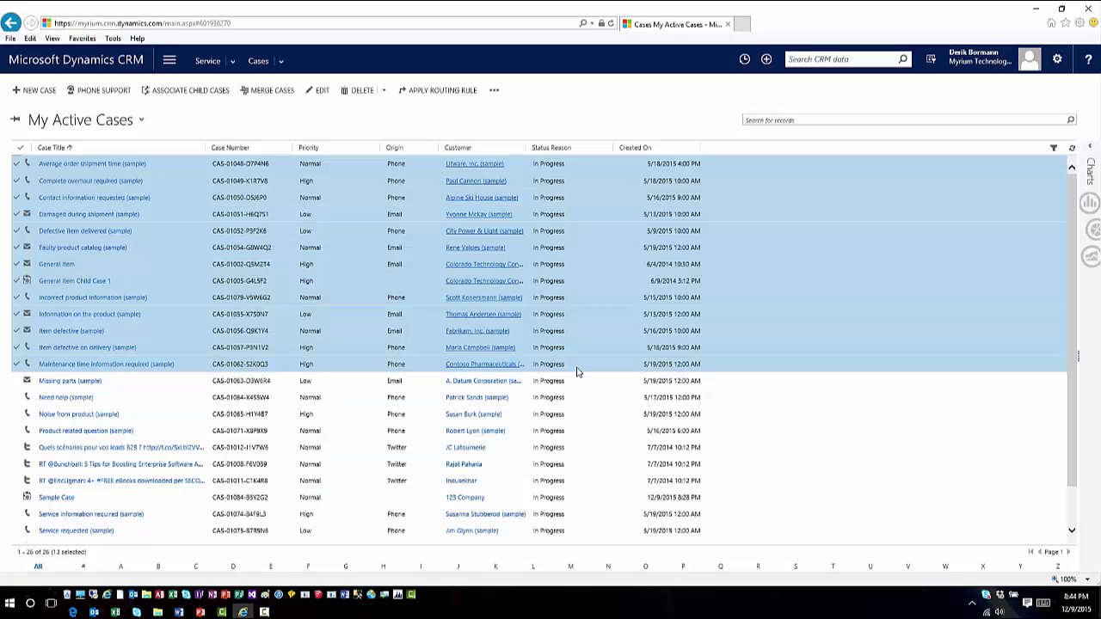
Step: Return to the service queues and check the routed items in the Gold, Bronze and Silver queues
click(232, 69)
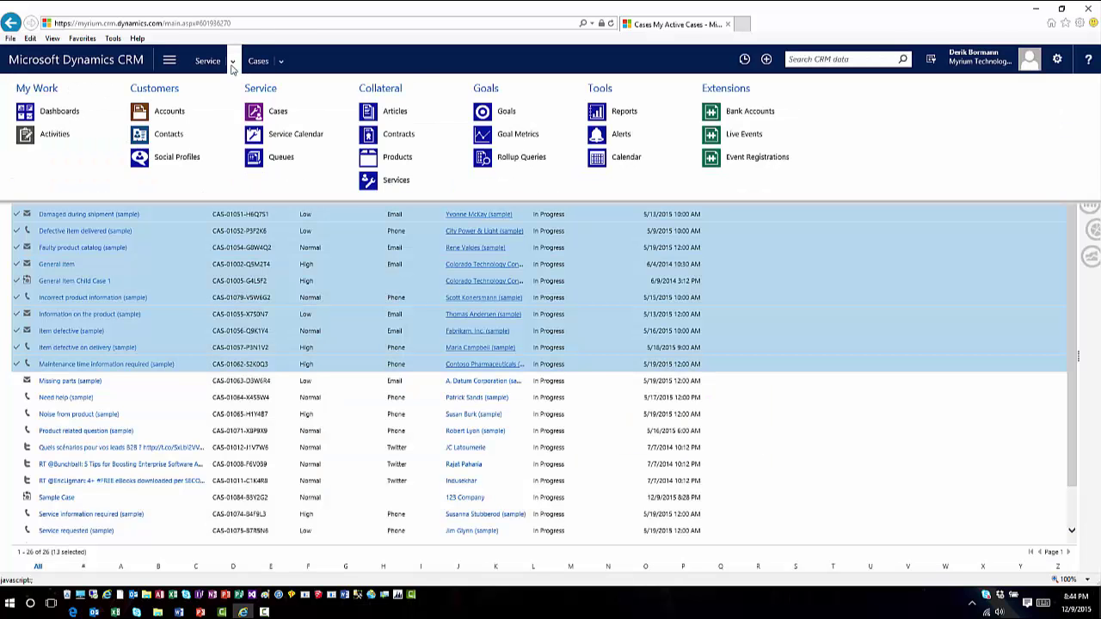
click(277, 162)
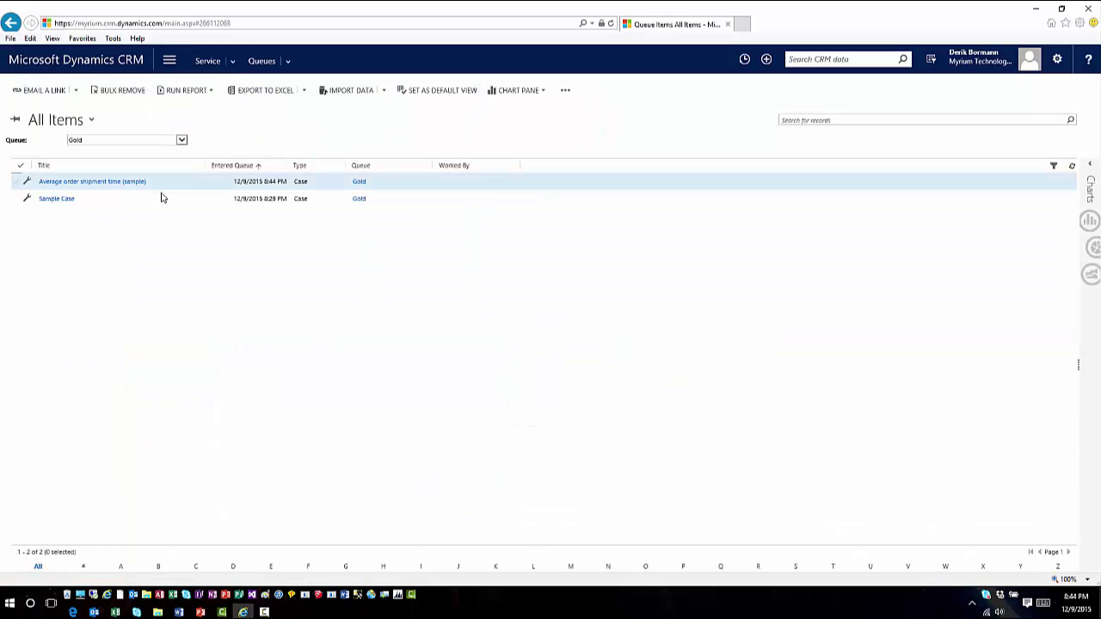
click(182, 141)
key(Up)
key(Up)
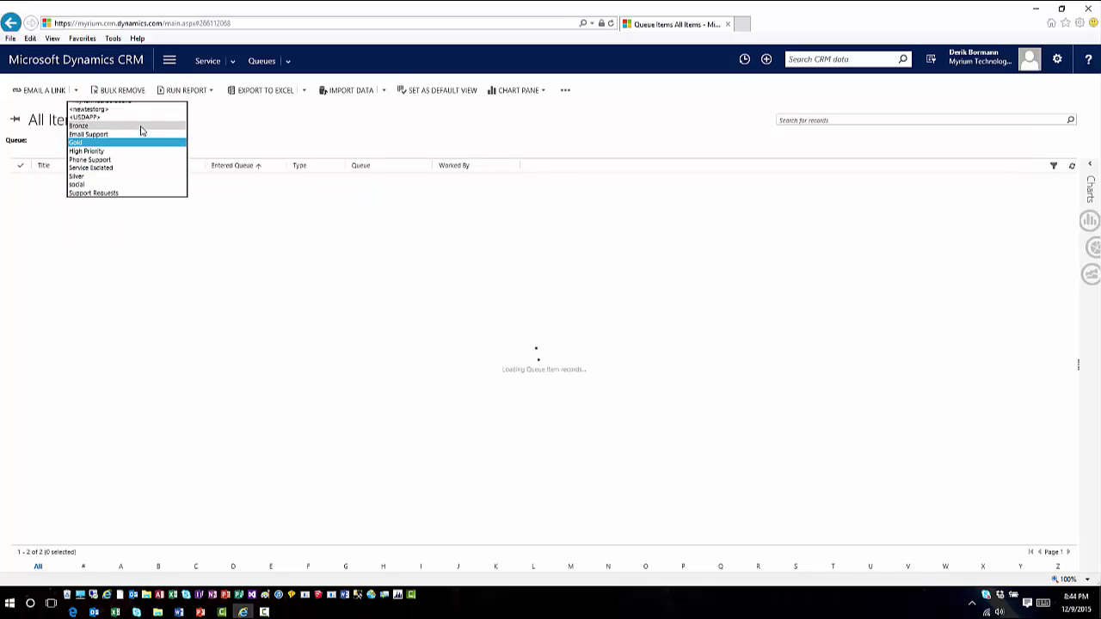
key(Return)
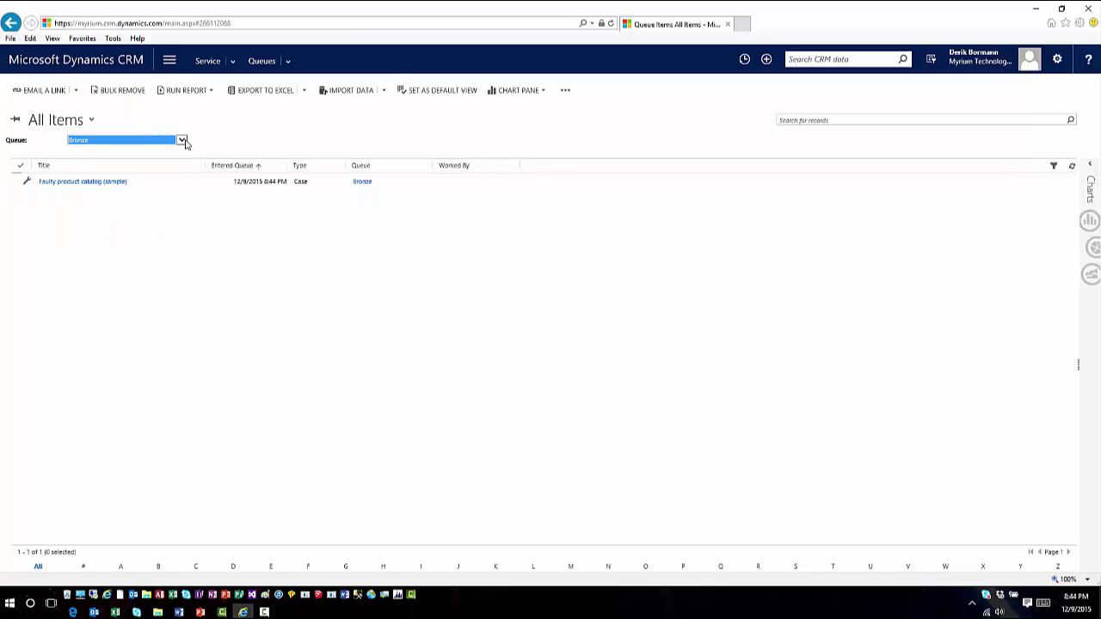
click(183, 141)
click(135, 190)
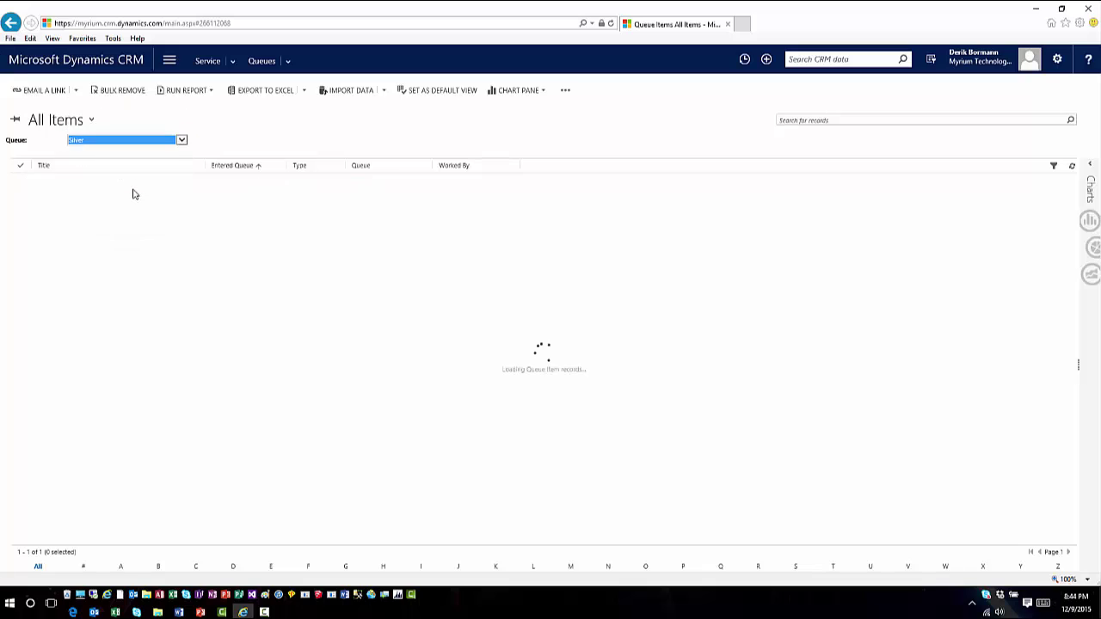